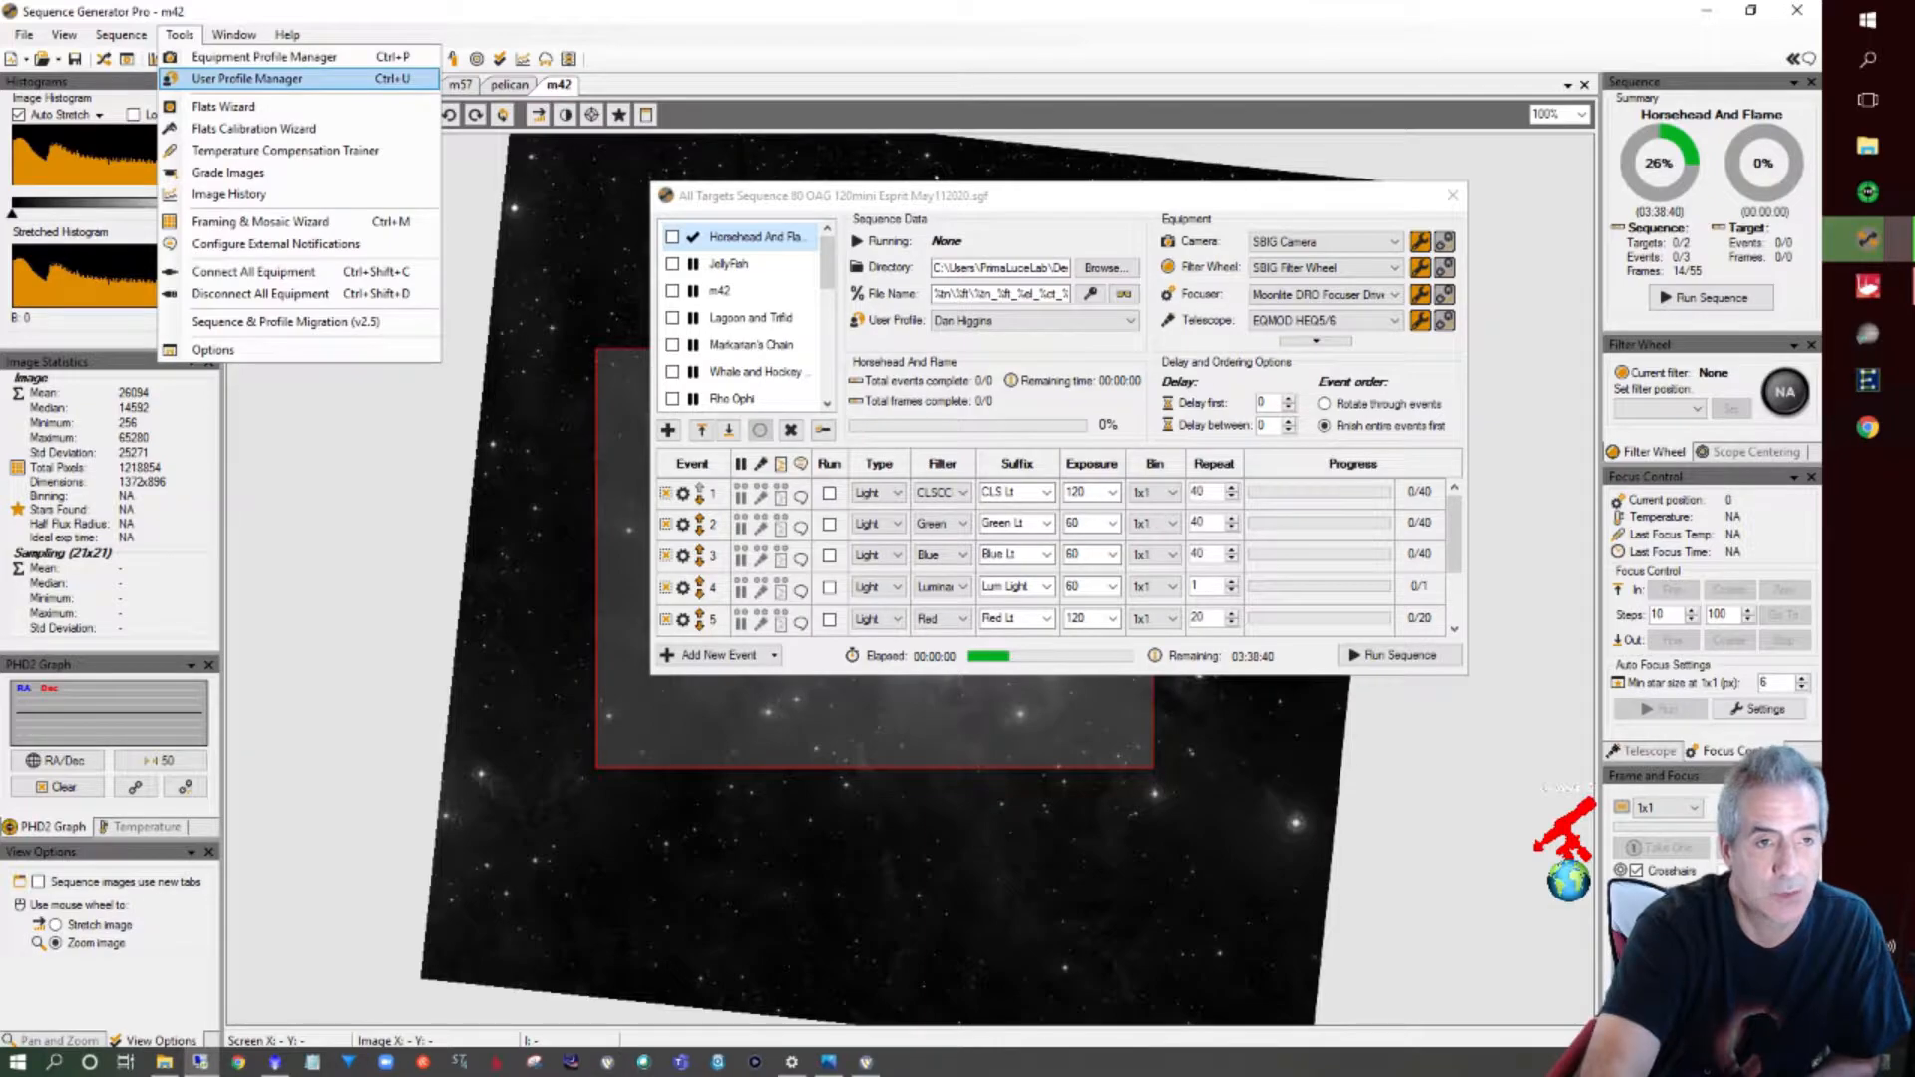
Load the Esprit 80 SBig 8300m profile in the Equipment Profile Manager and show its plate solve options
left_click(264, 57)
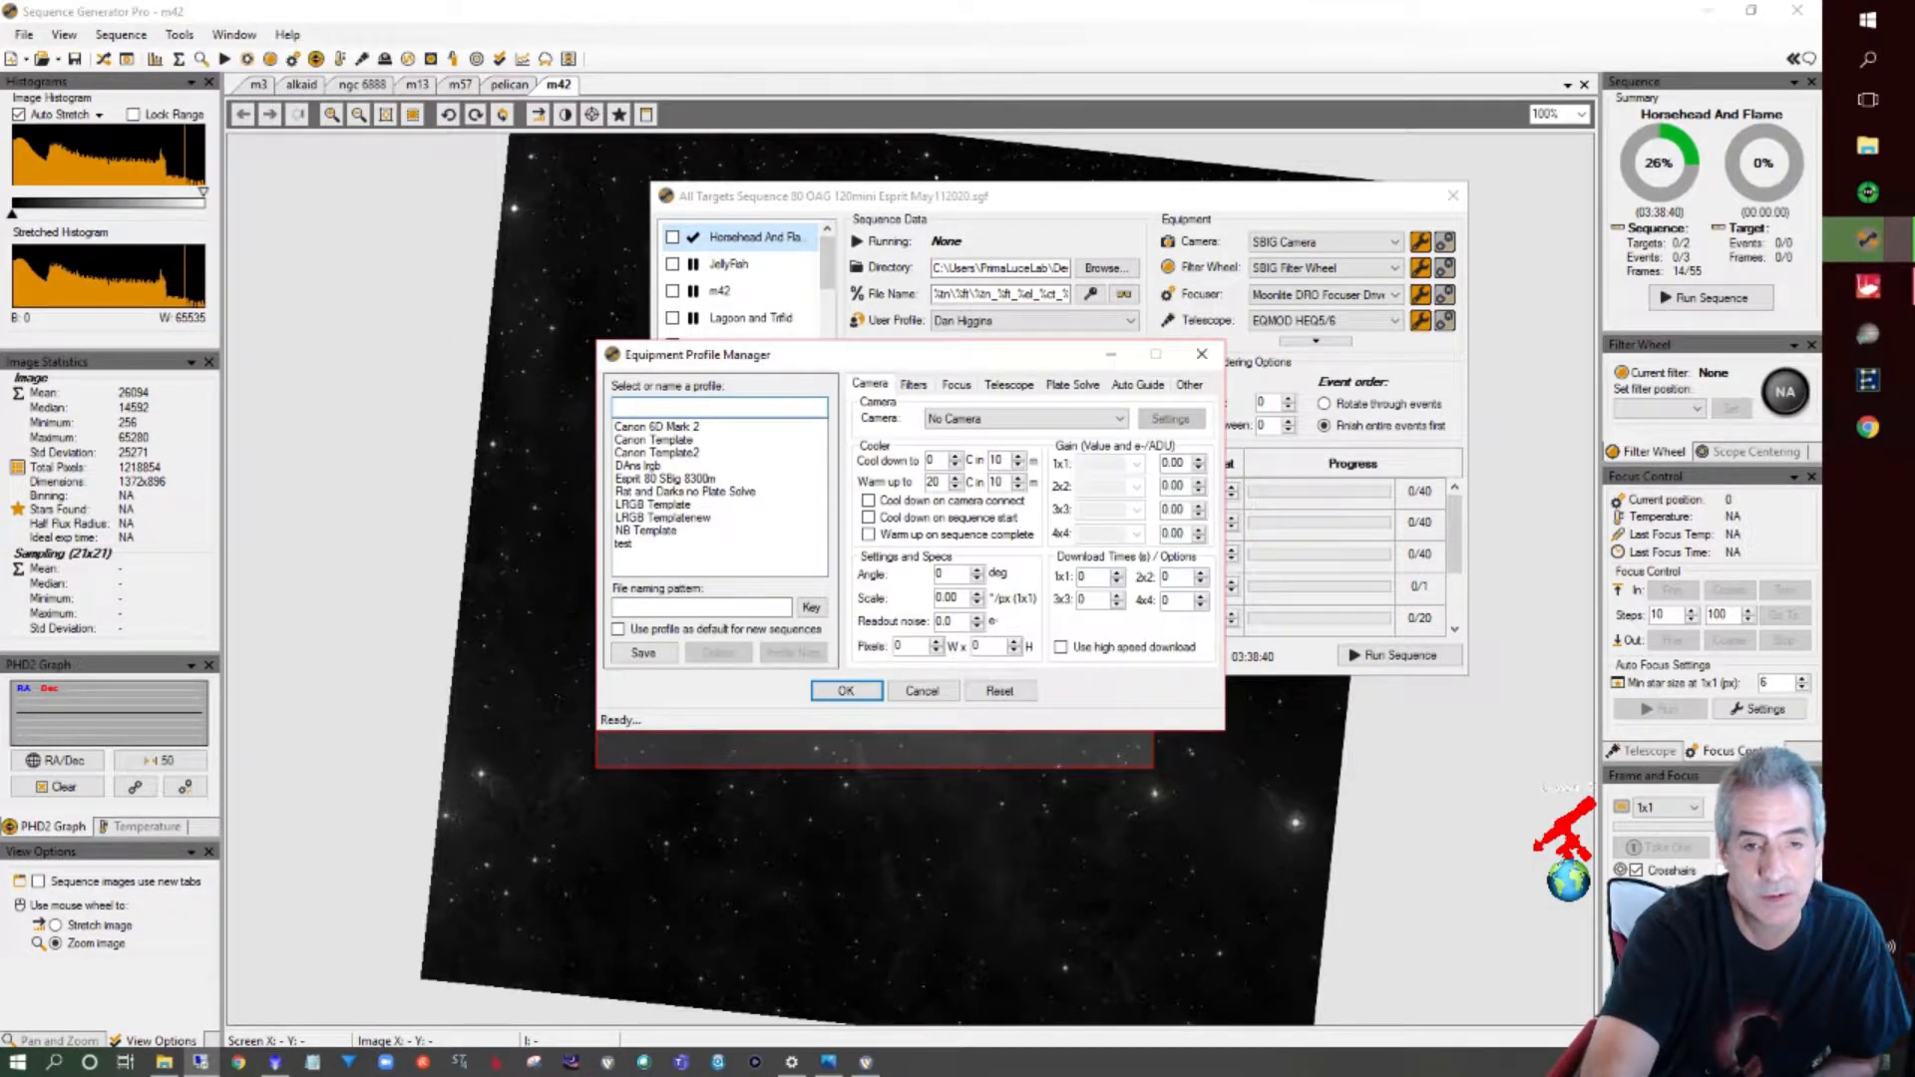
left_click(666, 479)
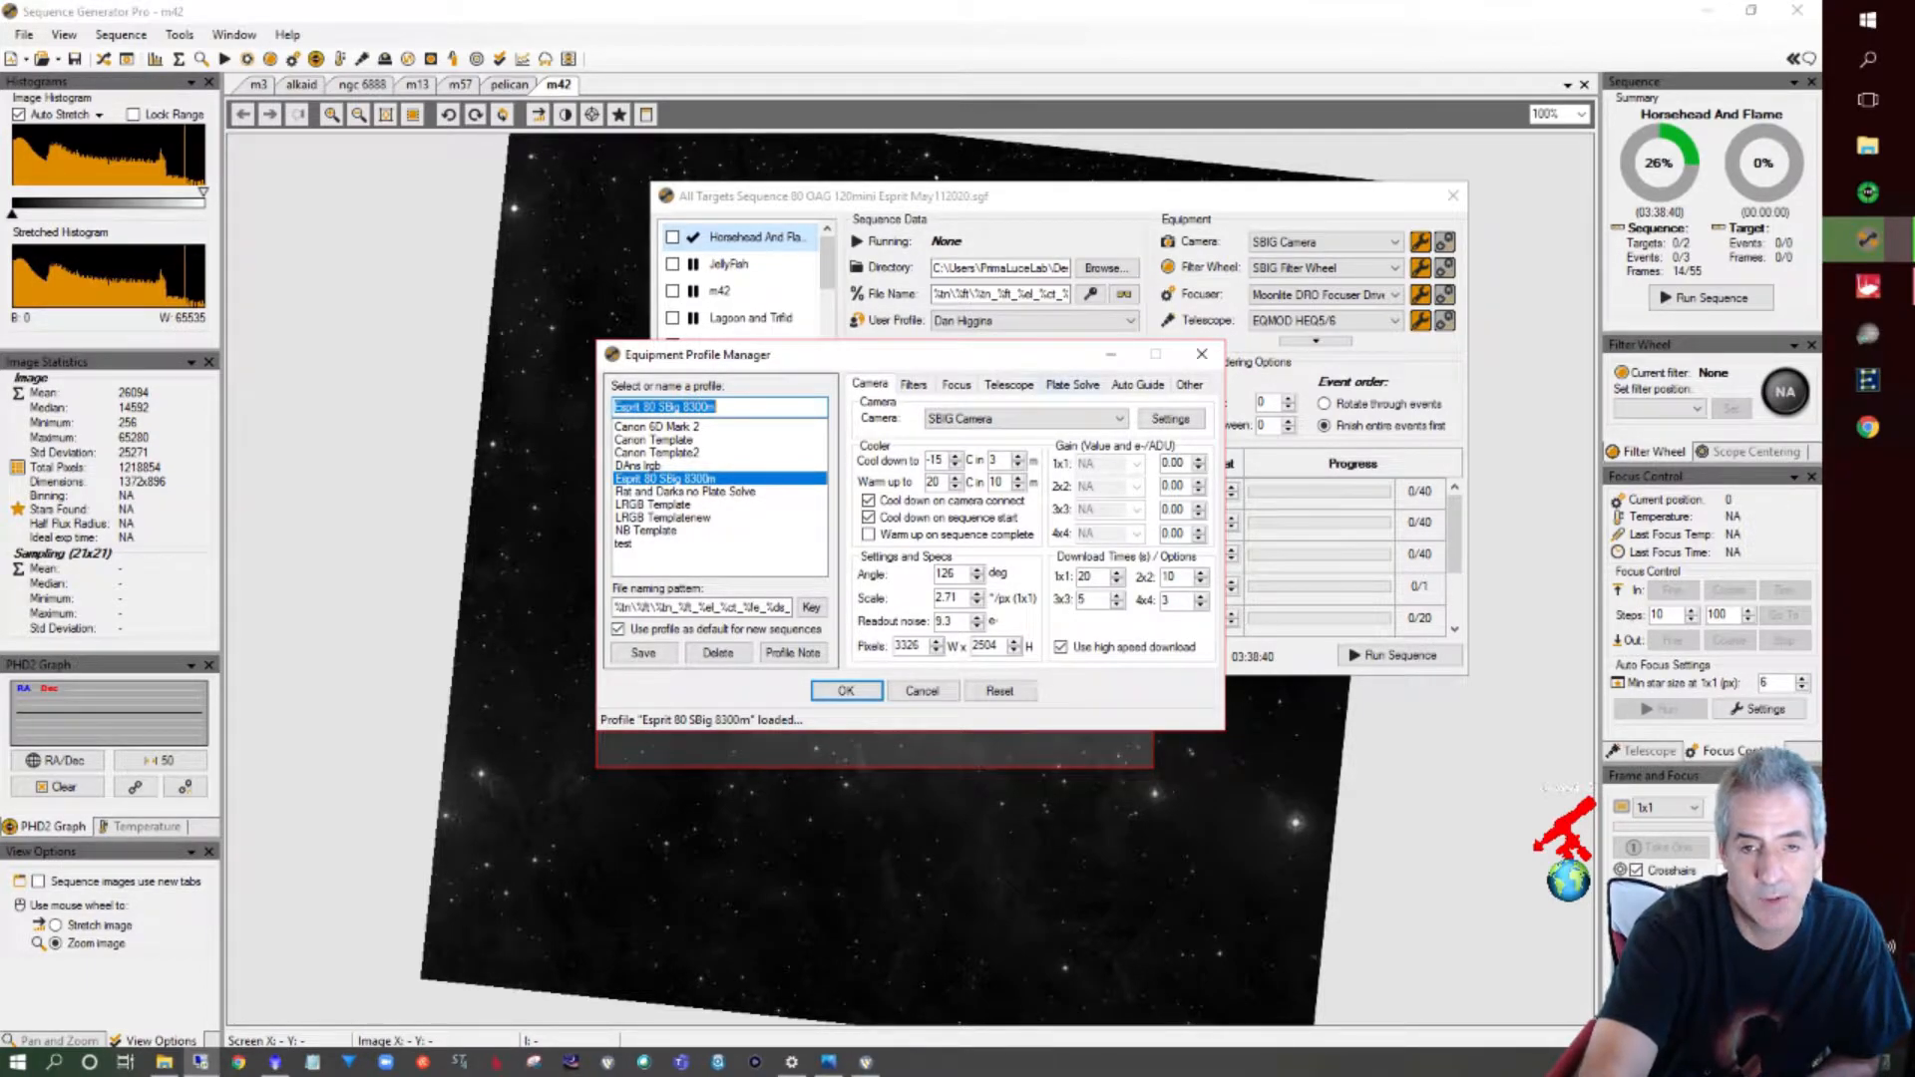
left_click(1072, 384)
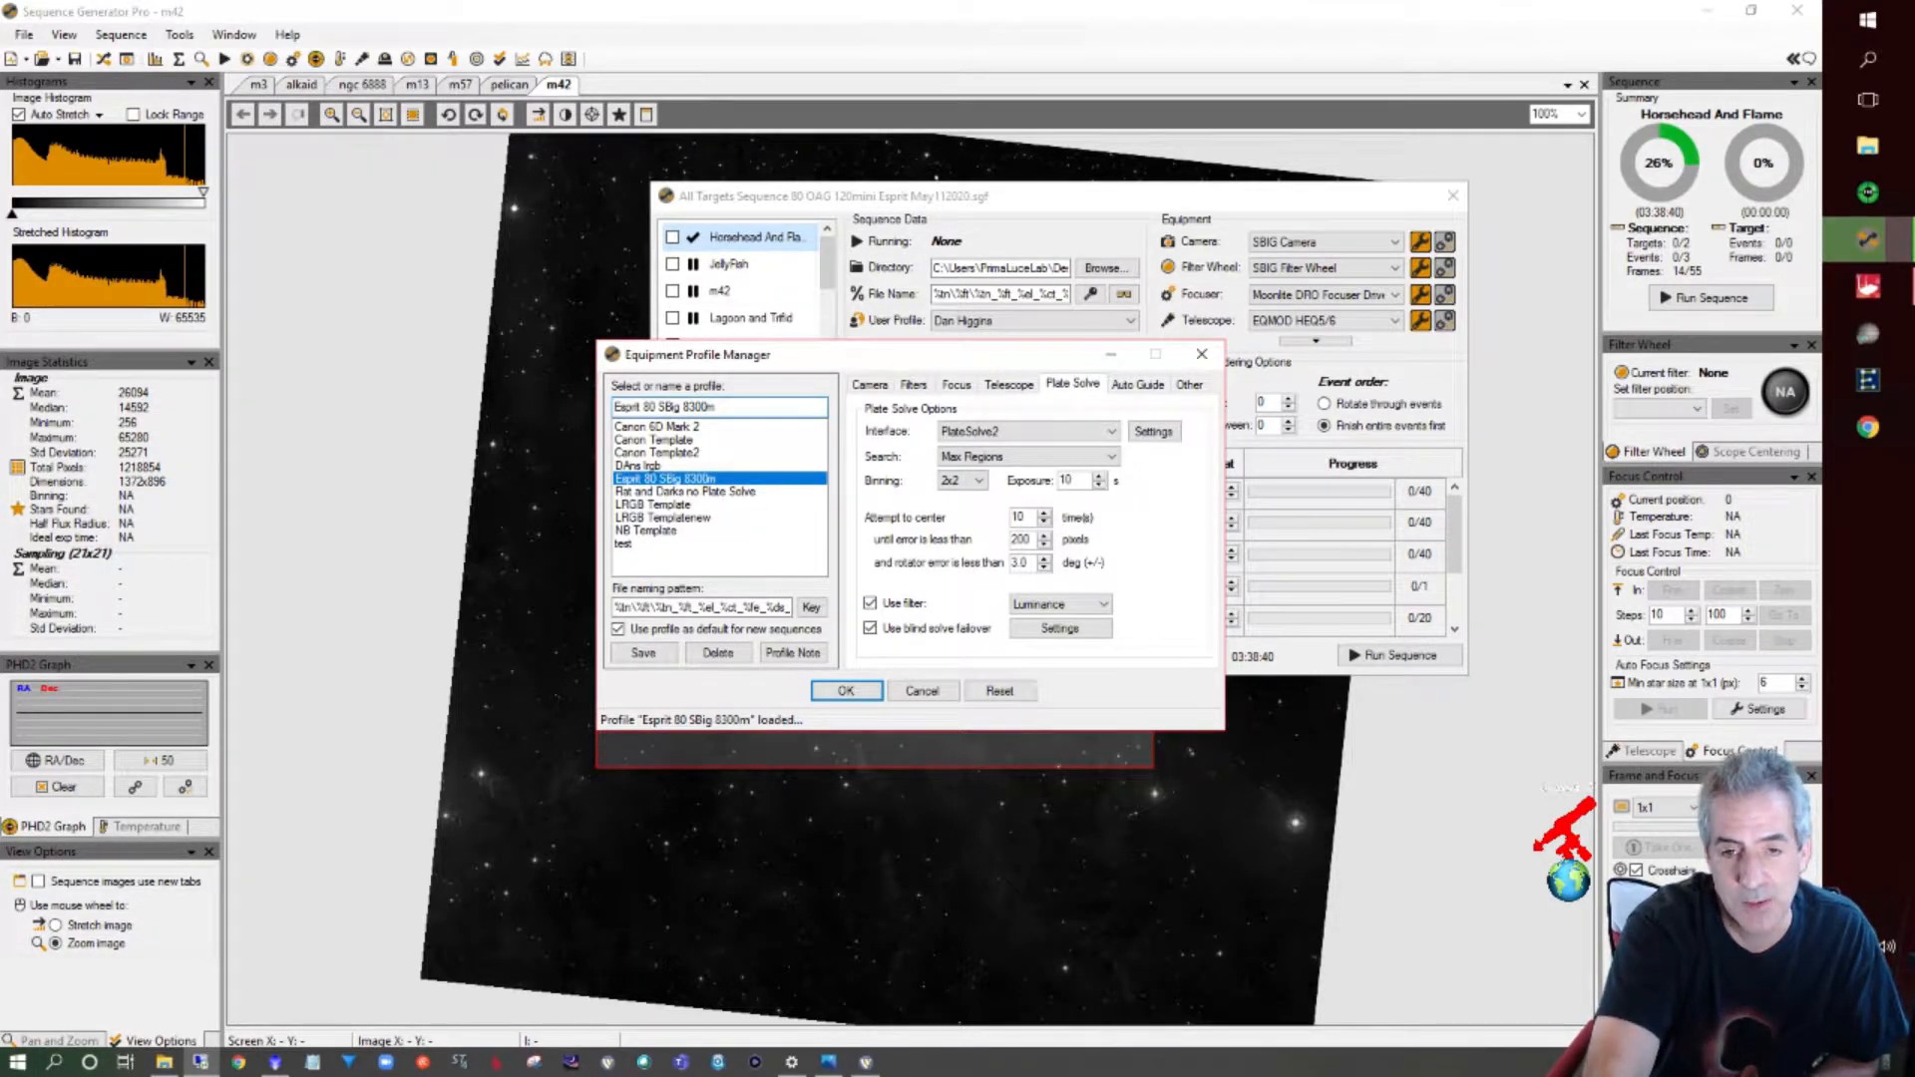
Review the available plate solver interfaces for the profile, keeping PlateSolve2 selected
left_click(1028, 431)
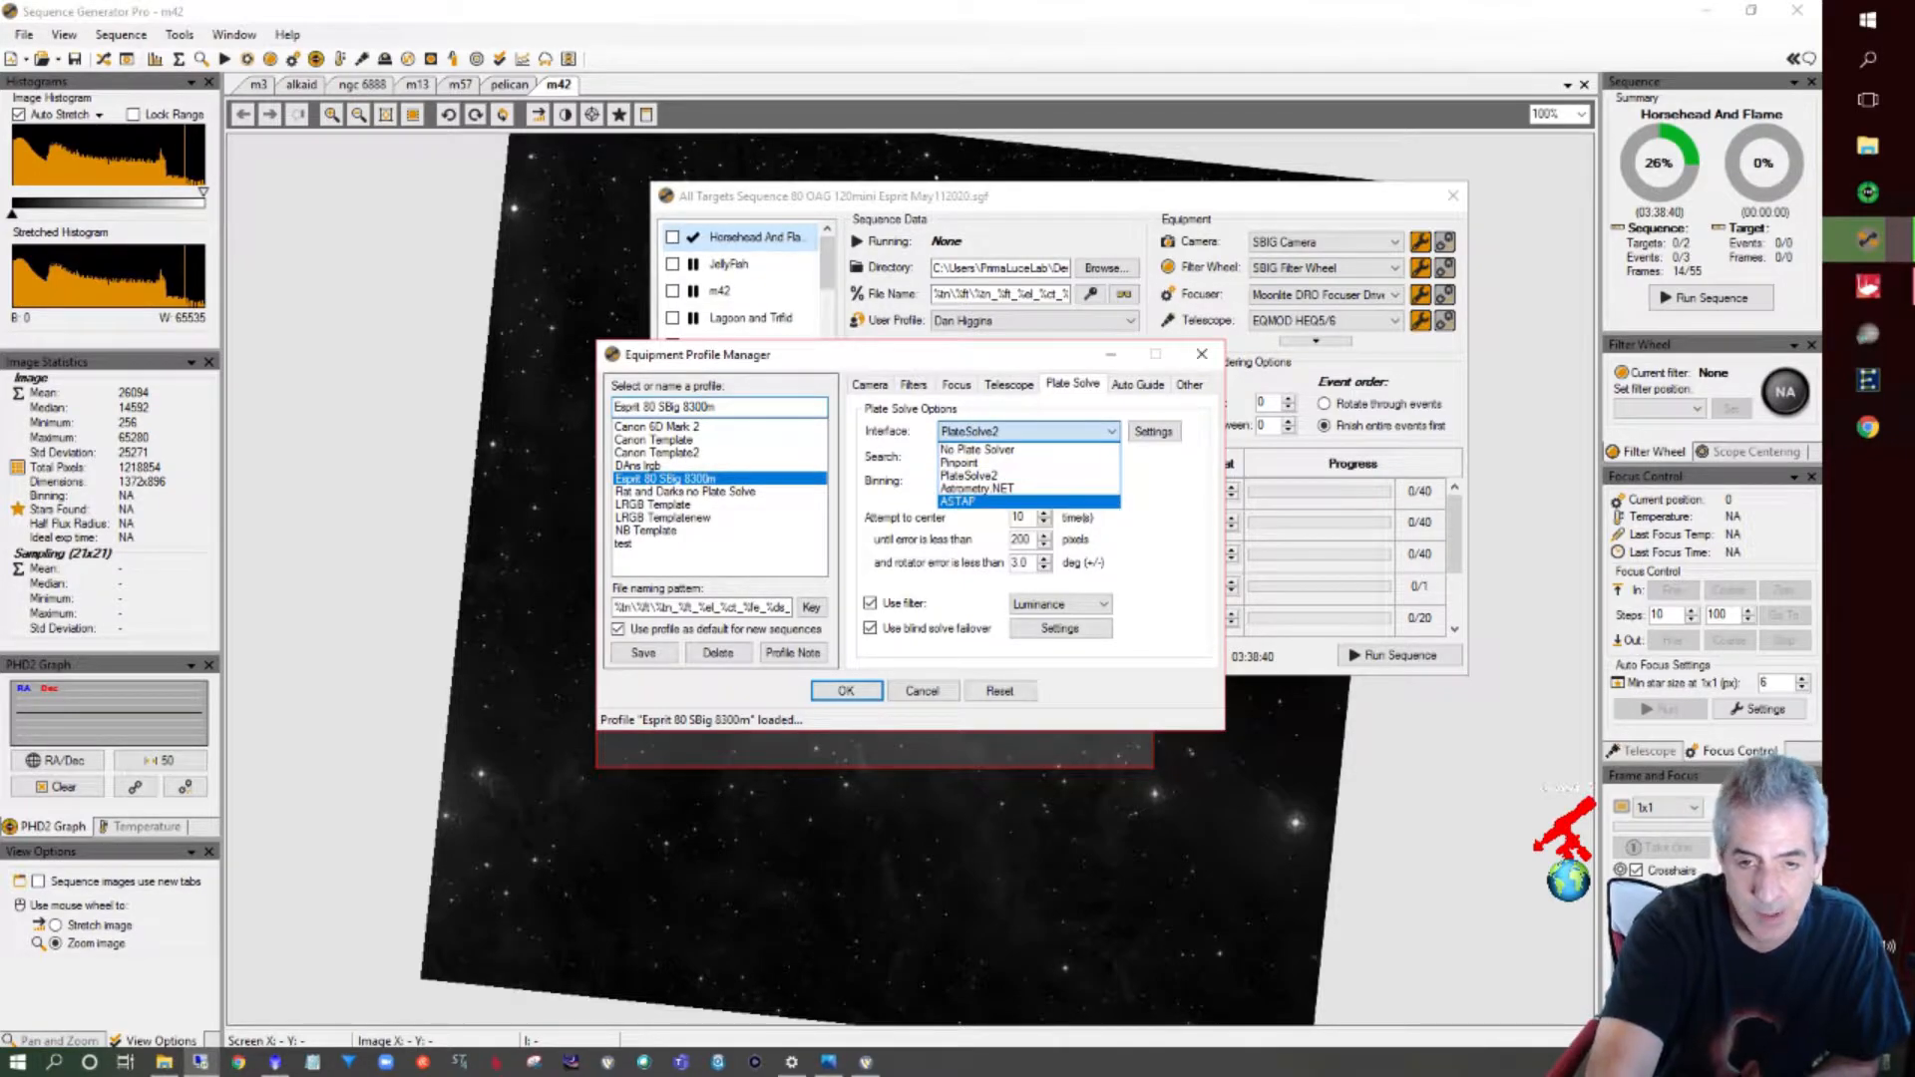
left_click(997, 463)
left_click(1027, 431)
left_click(998, 463)
left_click(1028, 431)
left_click(997, 447)
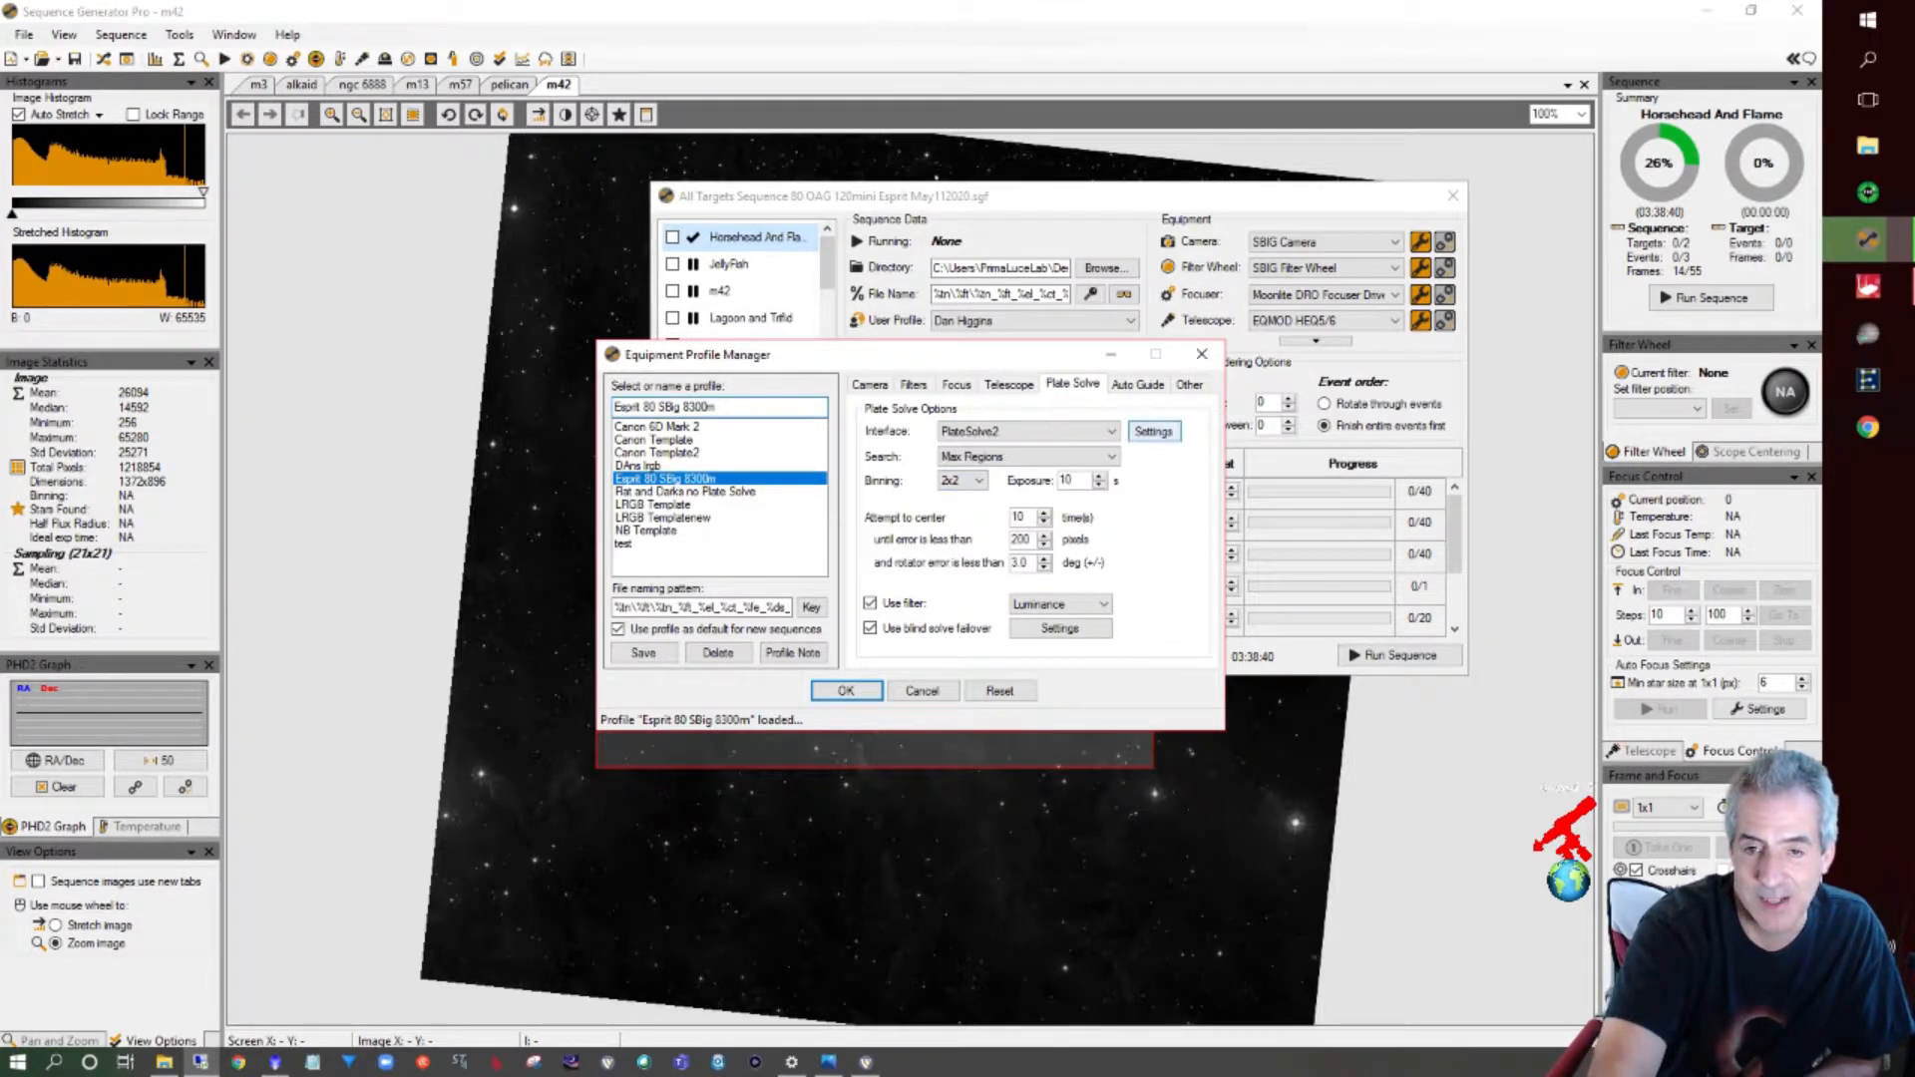
Check the APM and UCAC3 catalog directories in the PlateSolve2 settings and close the solver
left_click(1153, 431)
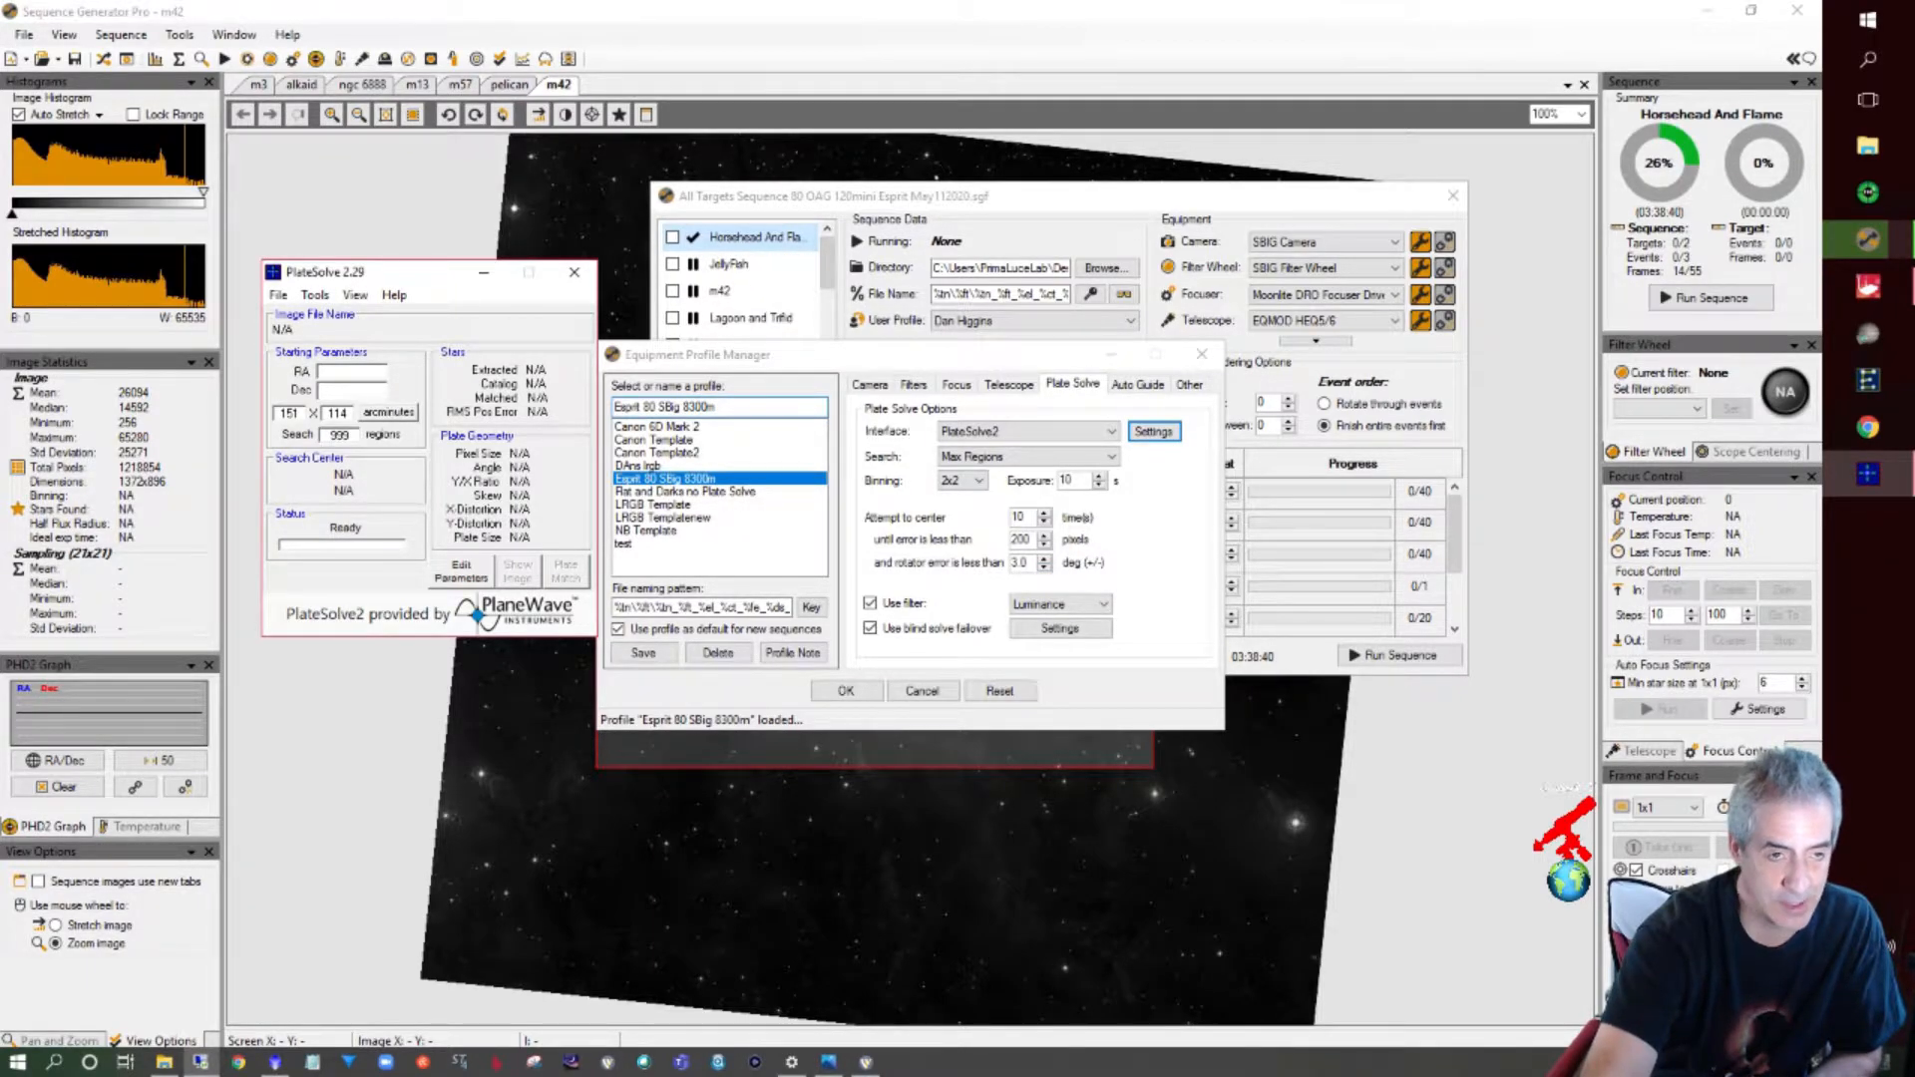
left_click(278, 295)
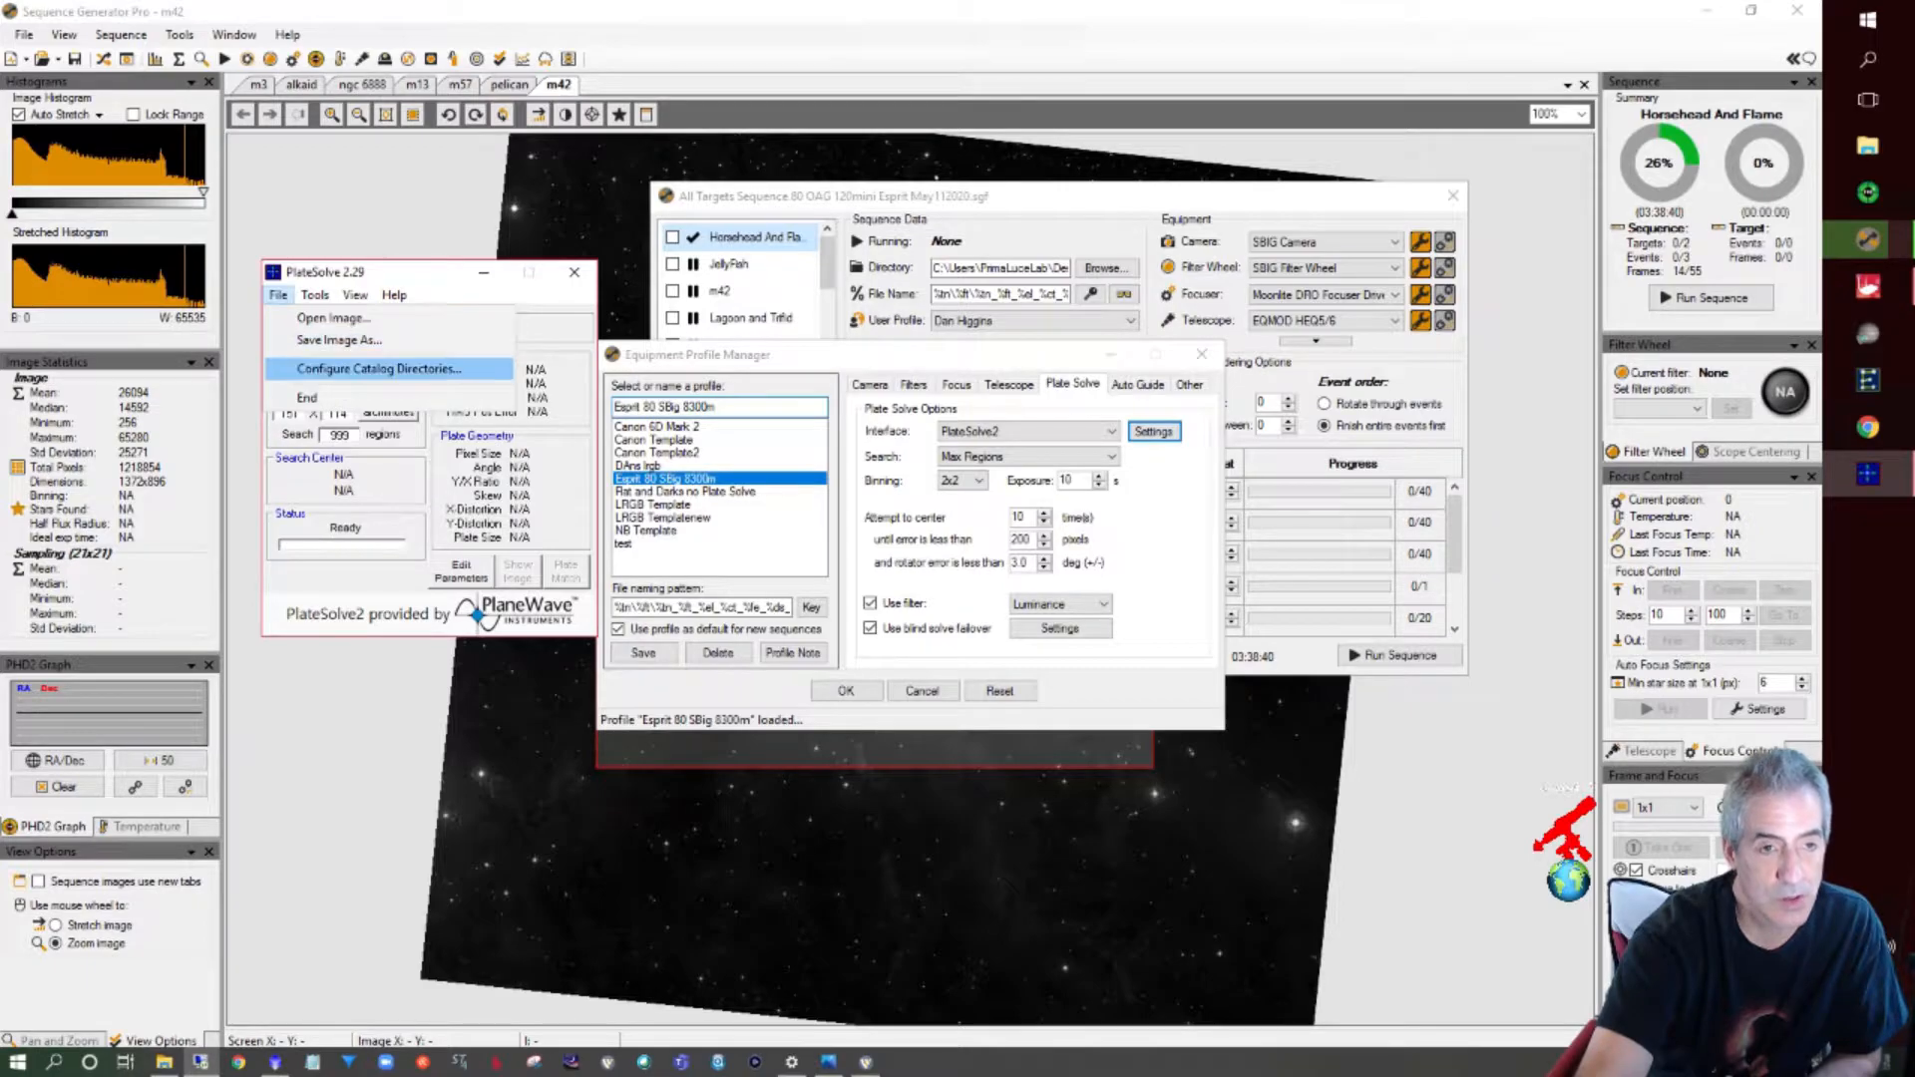
left_click(278, 295)
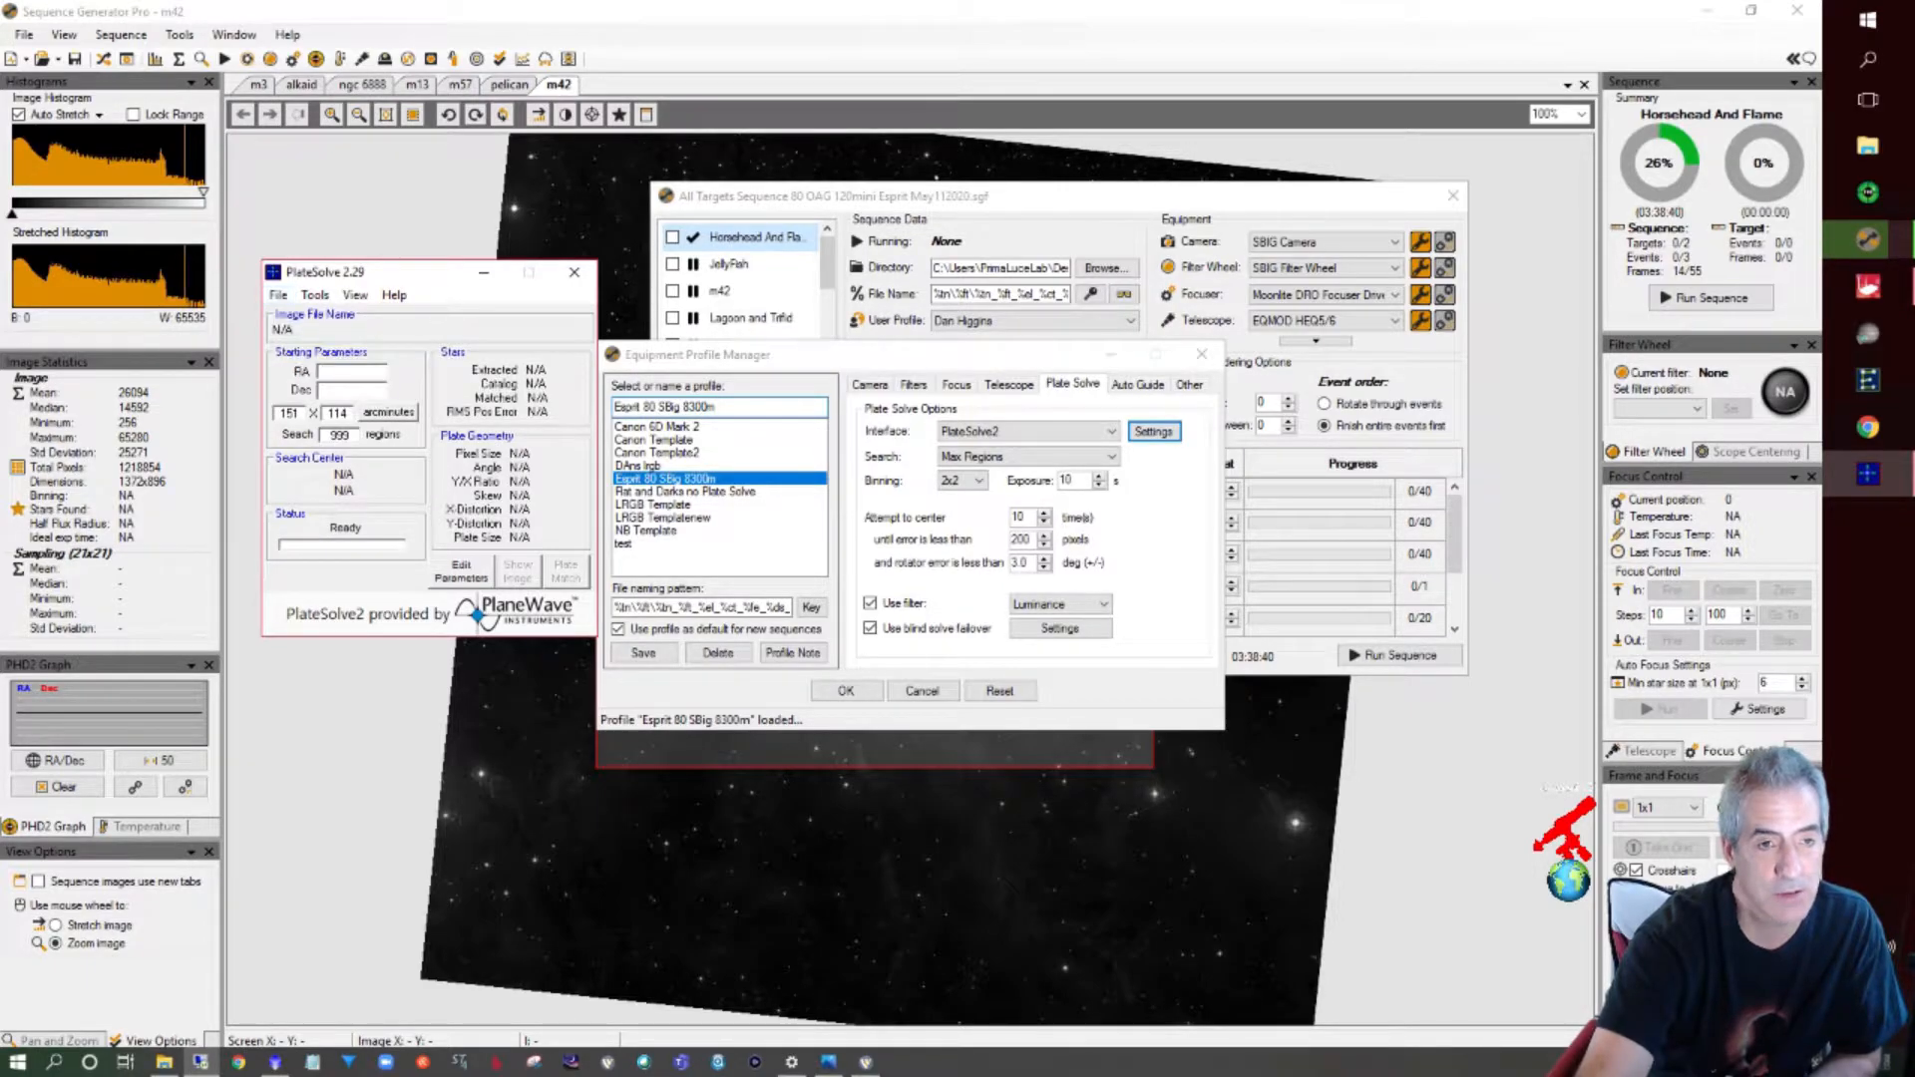
left_click(279, 295)
left_click(379, 368)
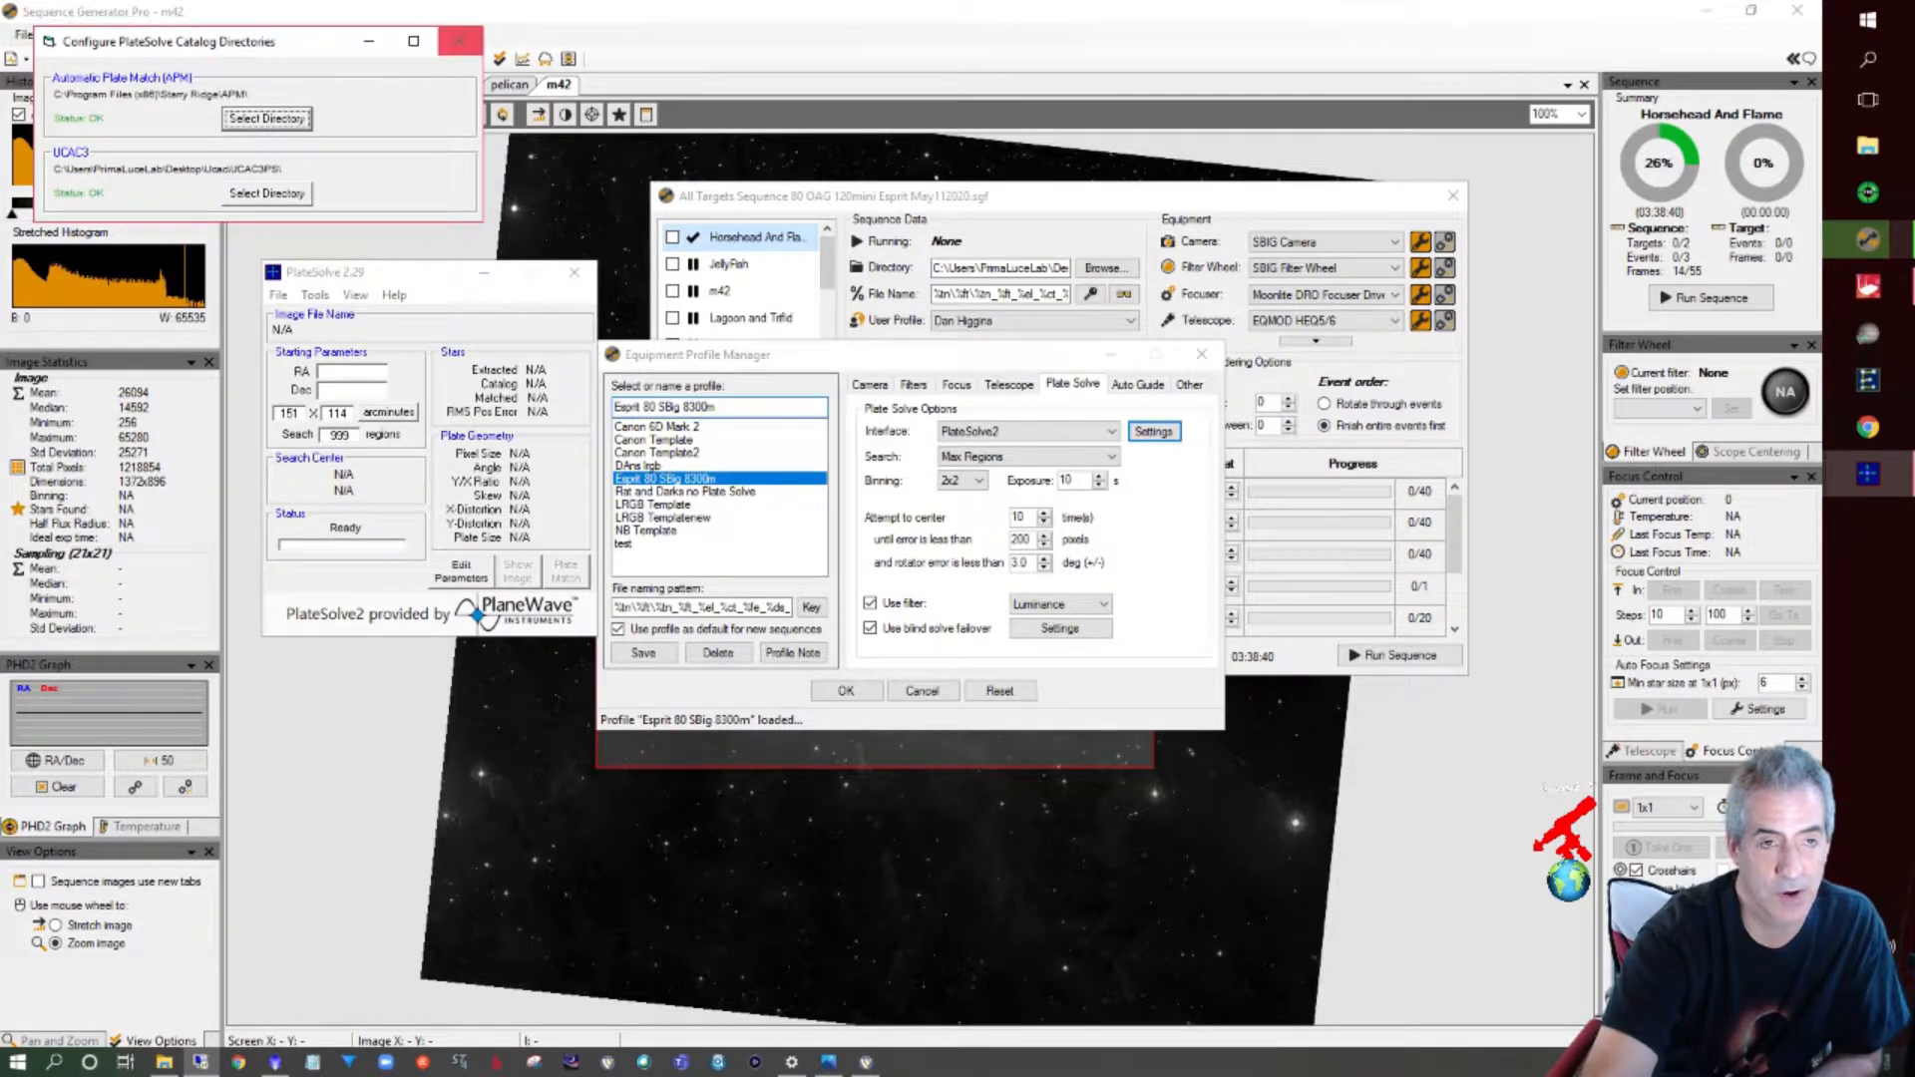
left_click(460, 41)
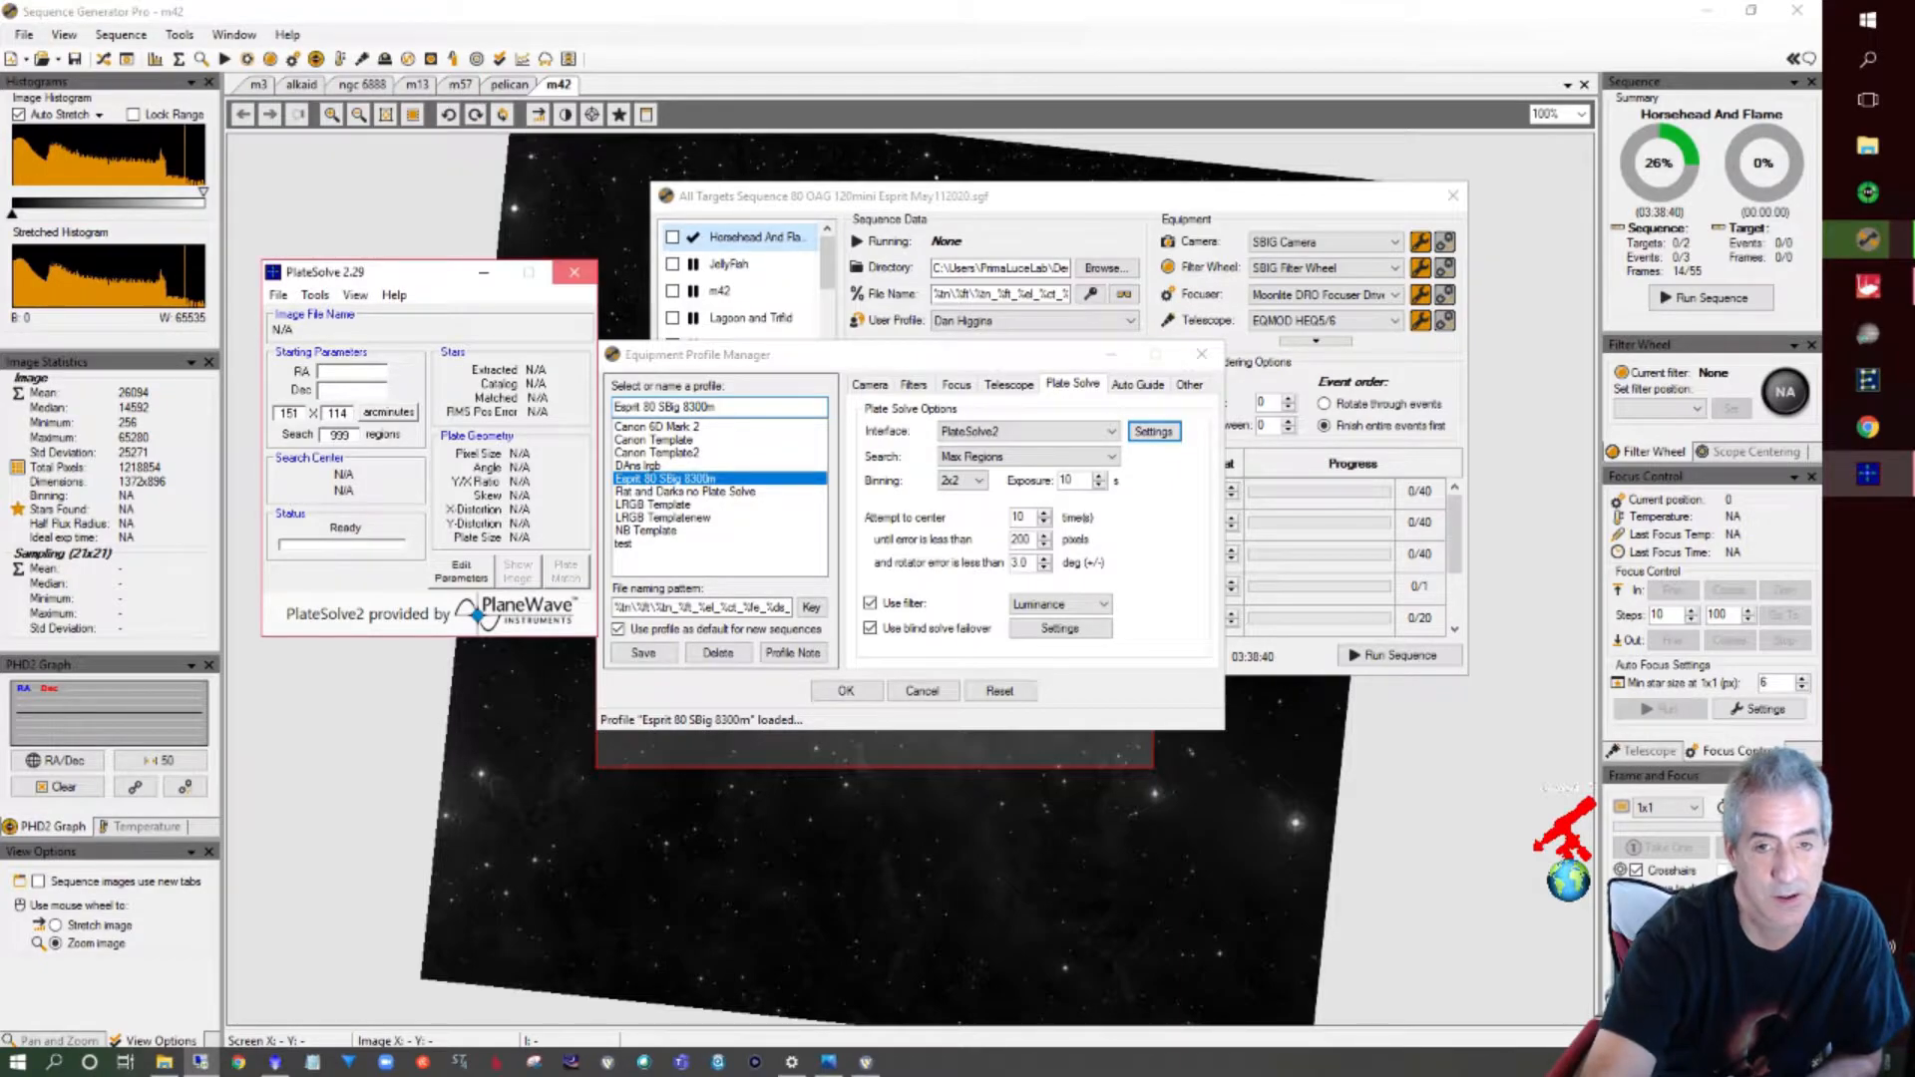
left_click(574, 271)
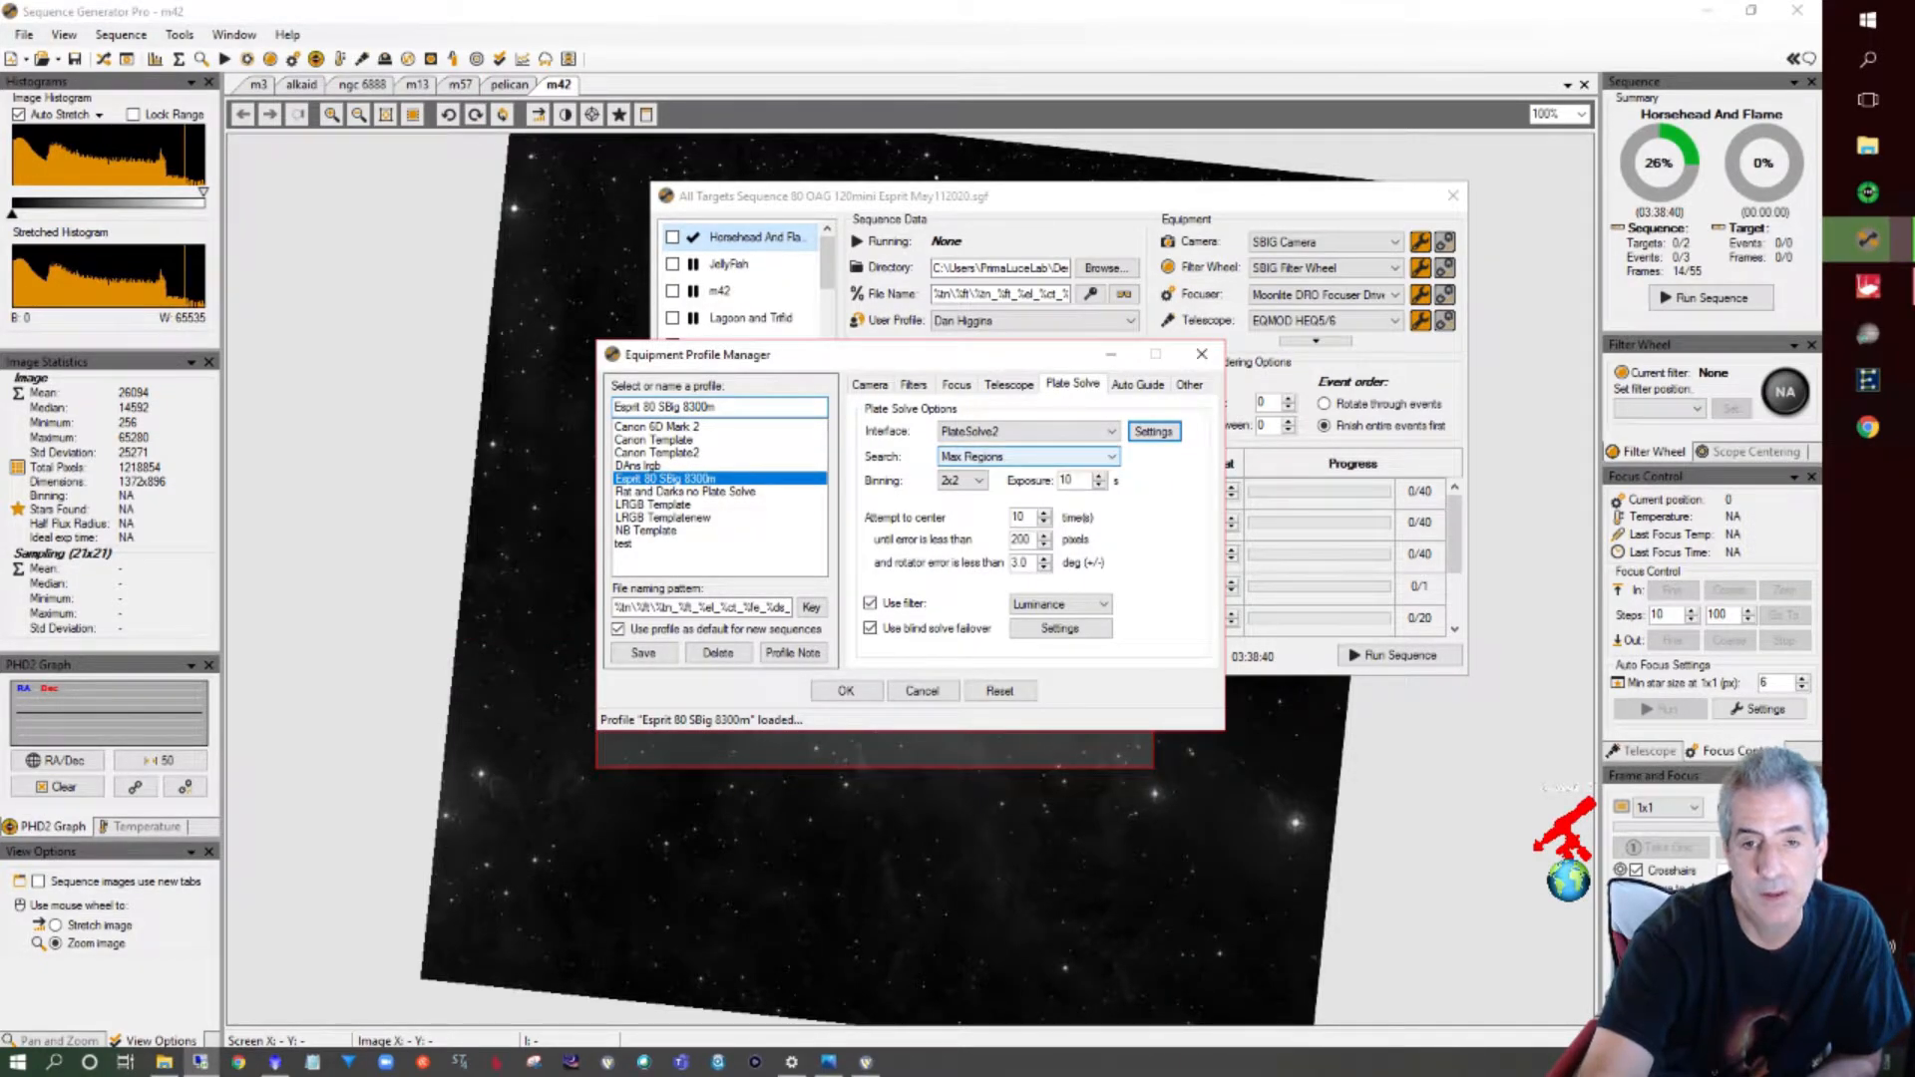
Review the region counts available for the plate solve search, keeping Max Regions
left_click(1027, 456)
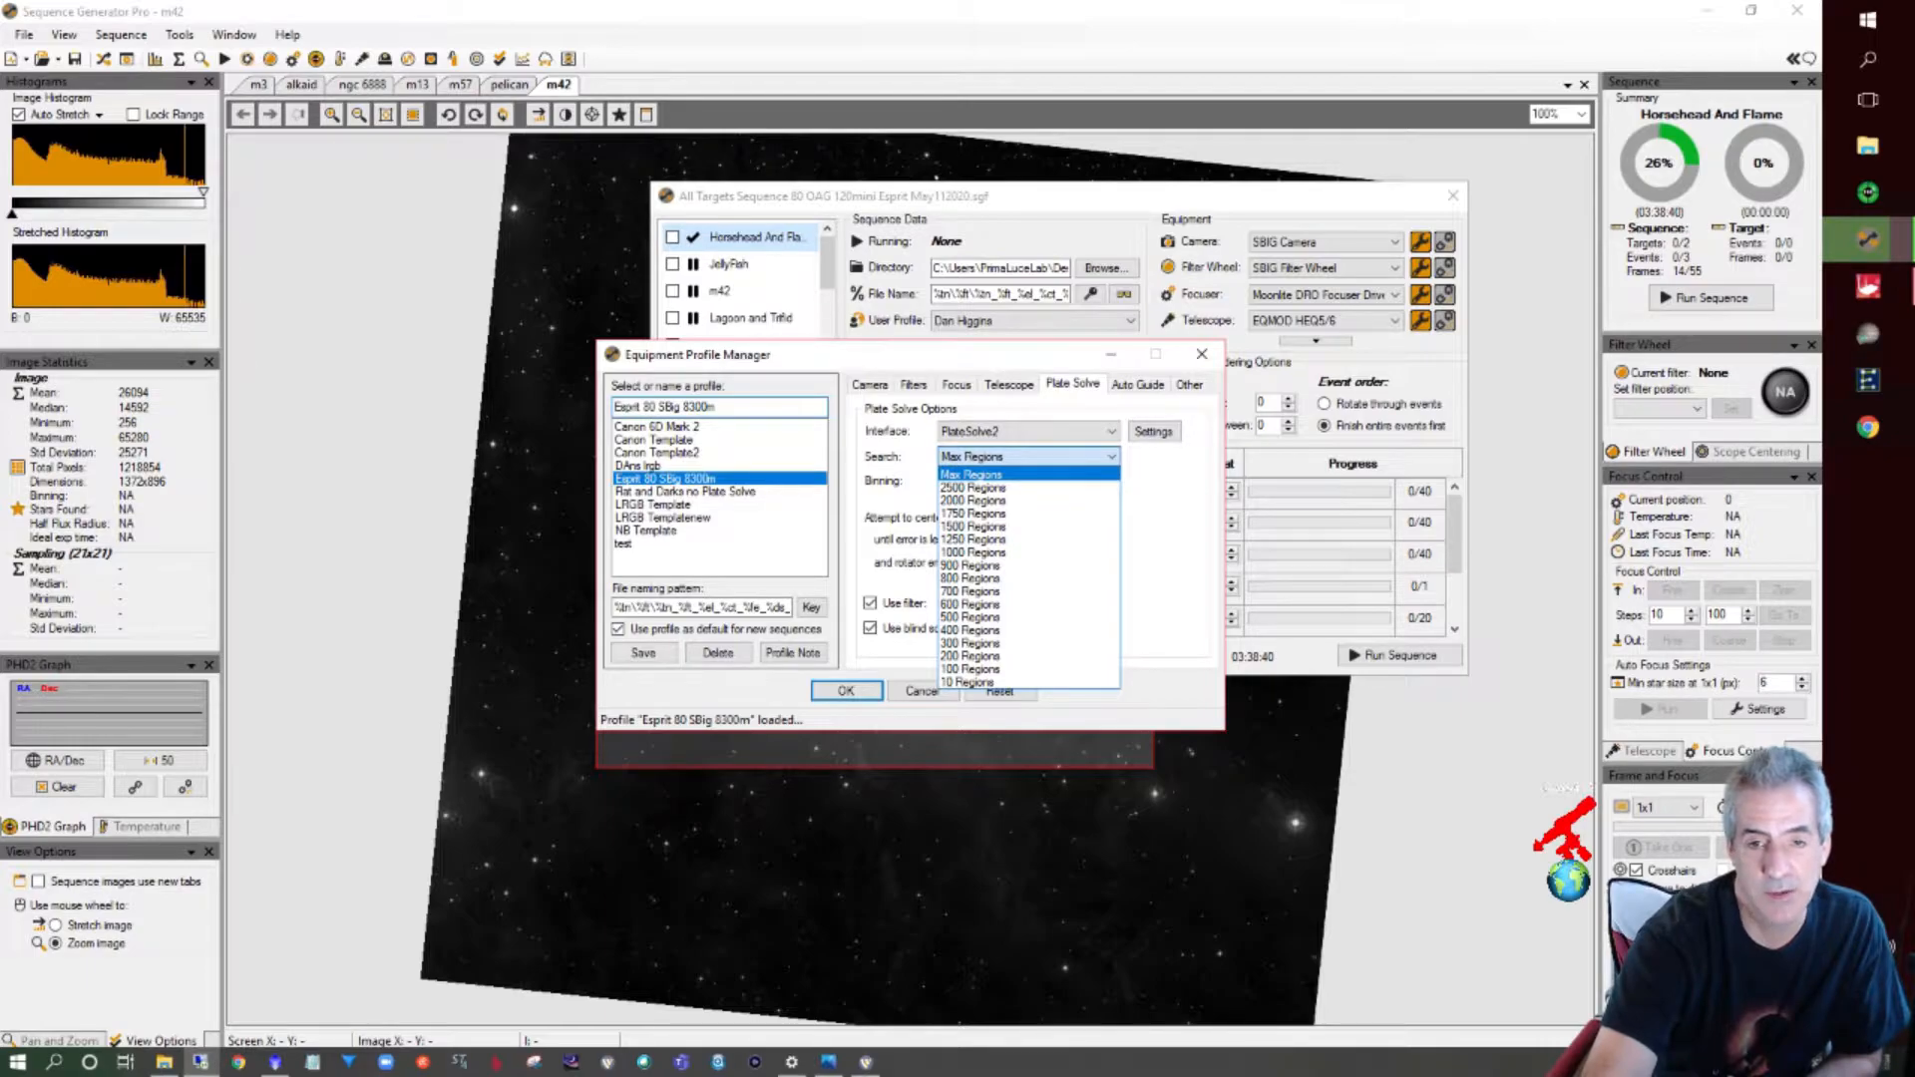
left_click(1027, 456)
left_click(1028, 456)
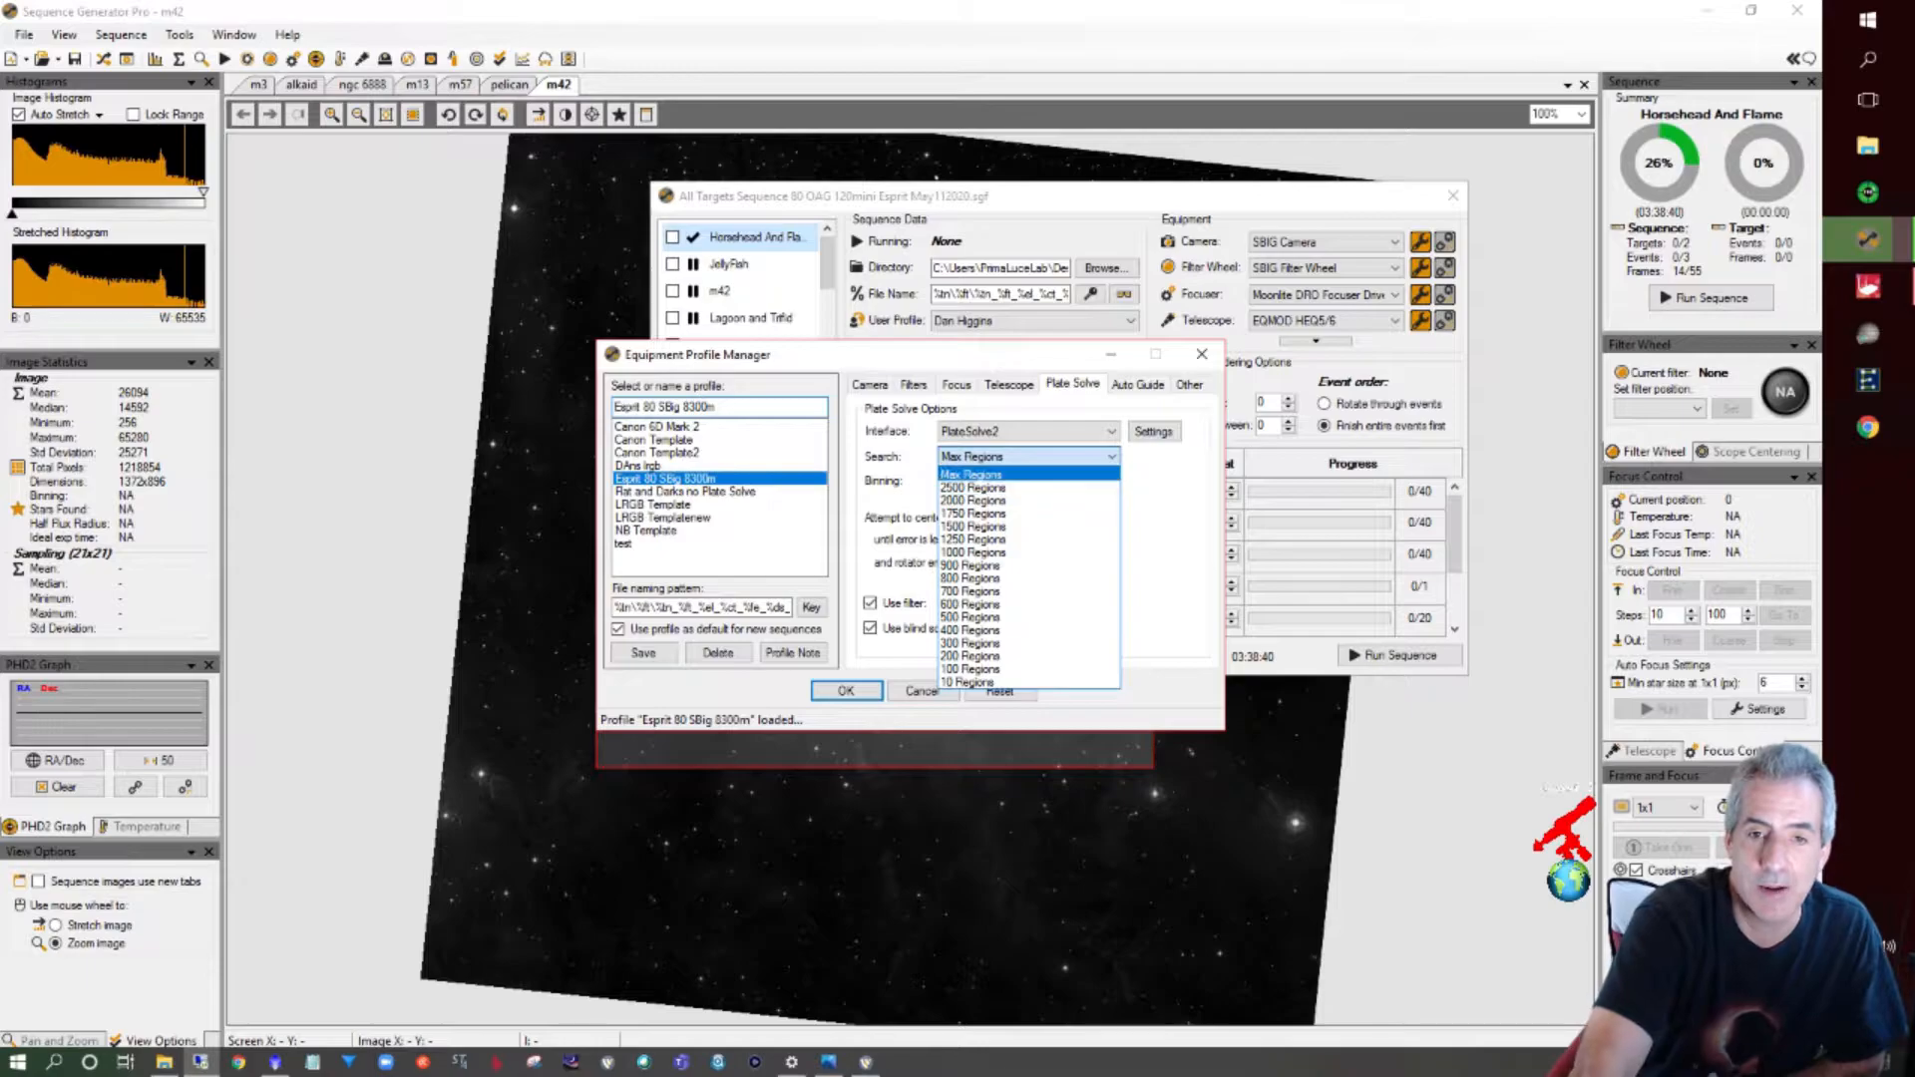
key("Return")
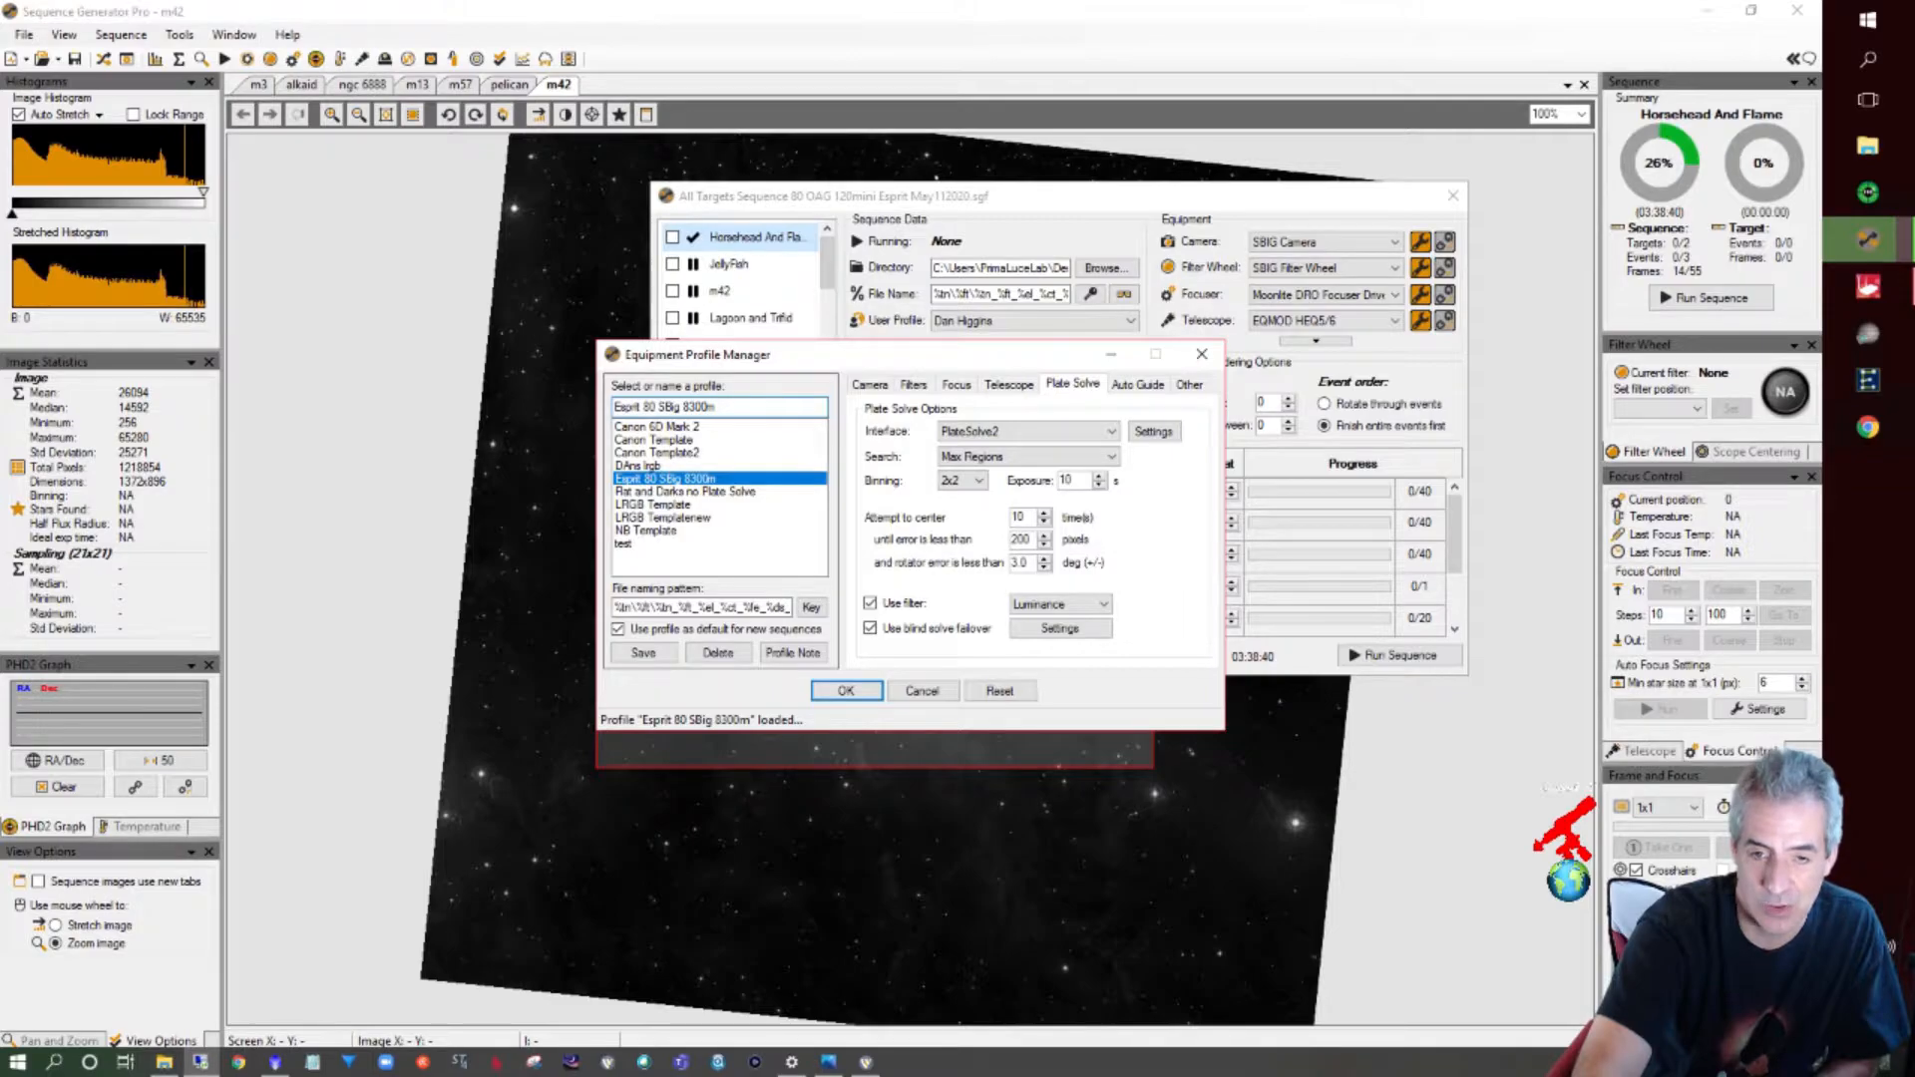
Inspect the centering and rotator error limits and the end points offered for blind solve failover, without changing them
double_click(1019, 539)
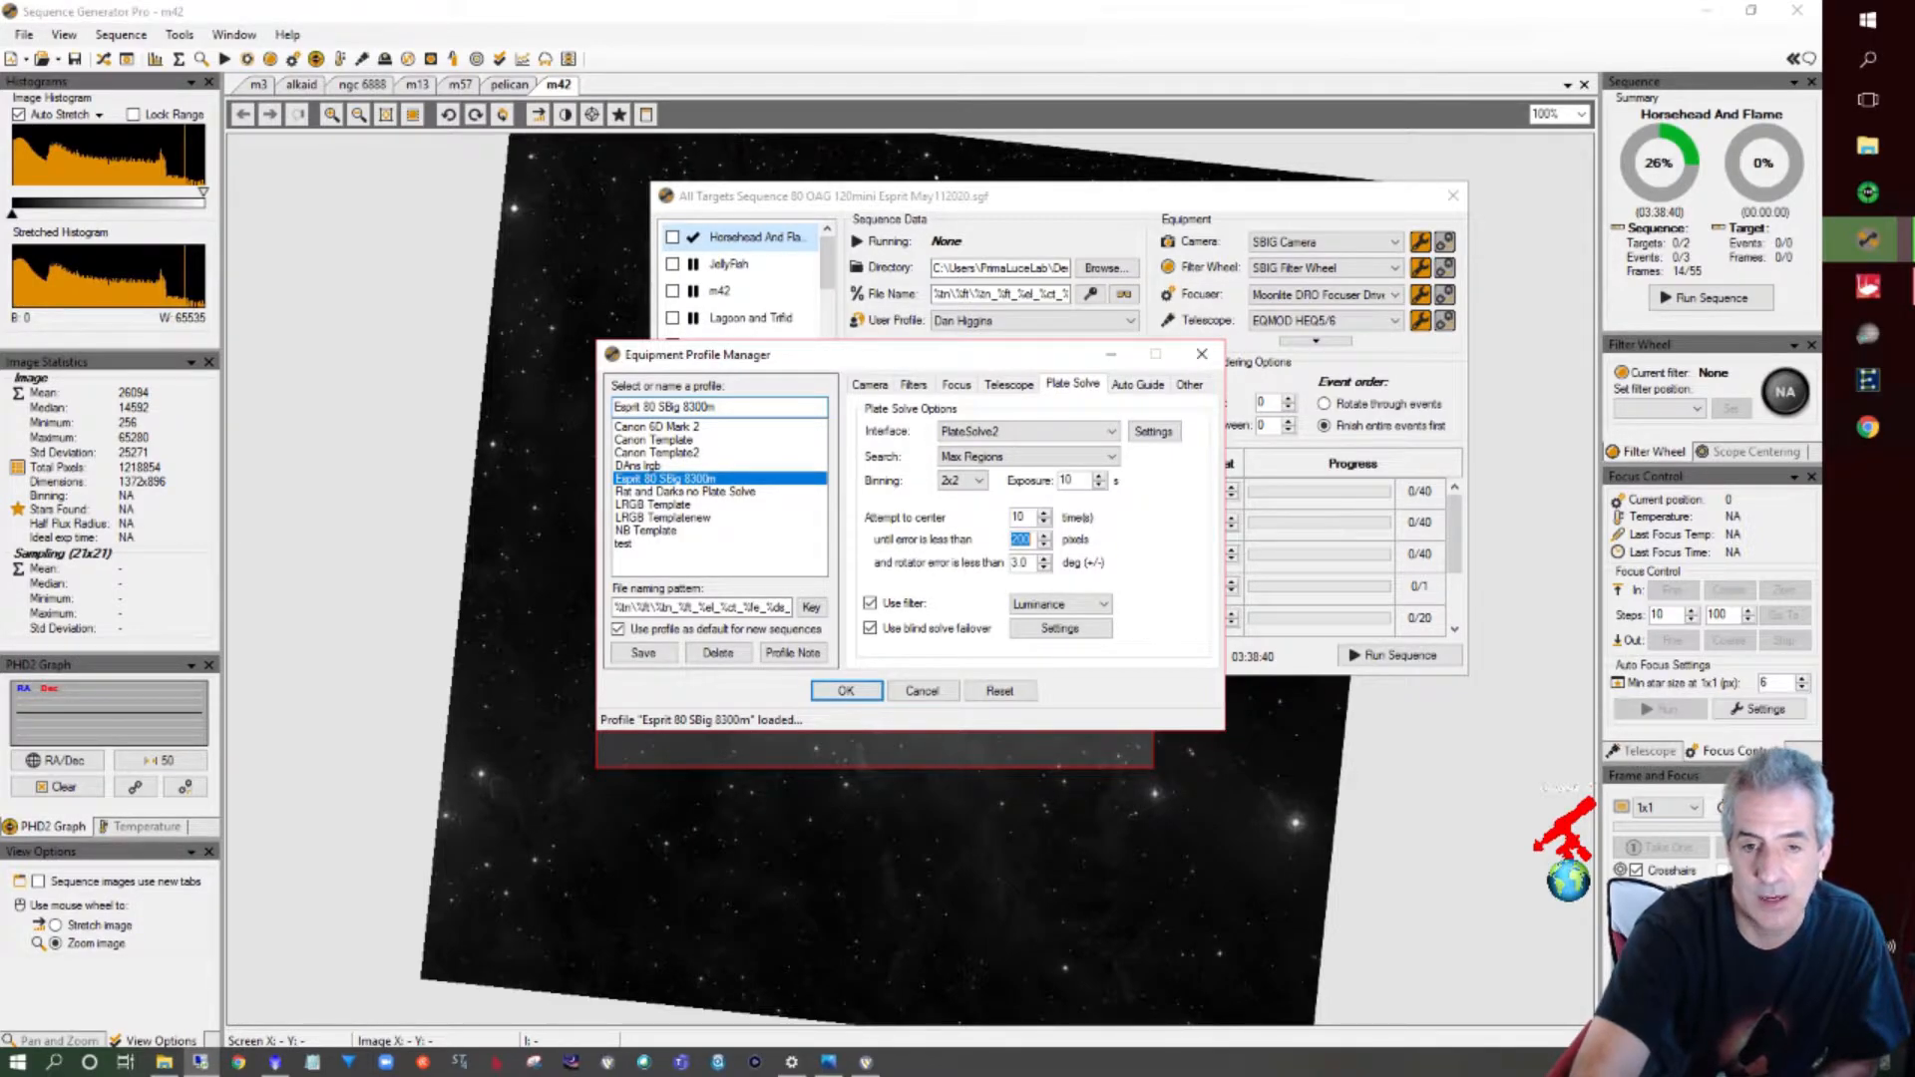
key("Tab")
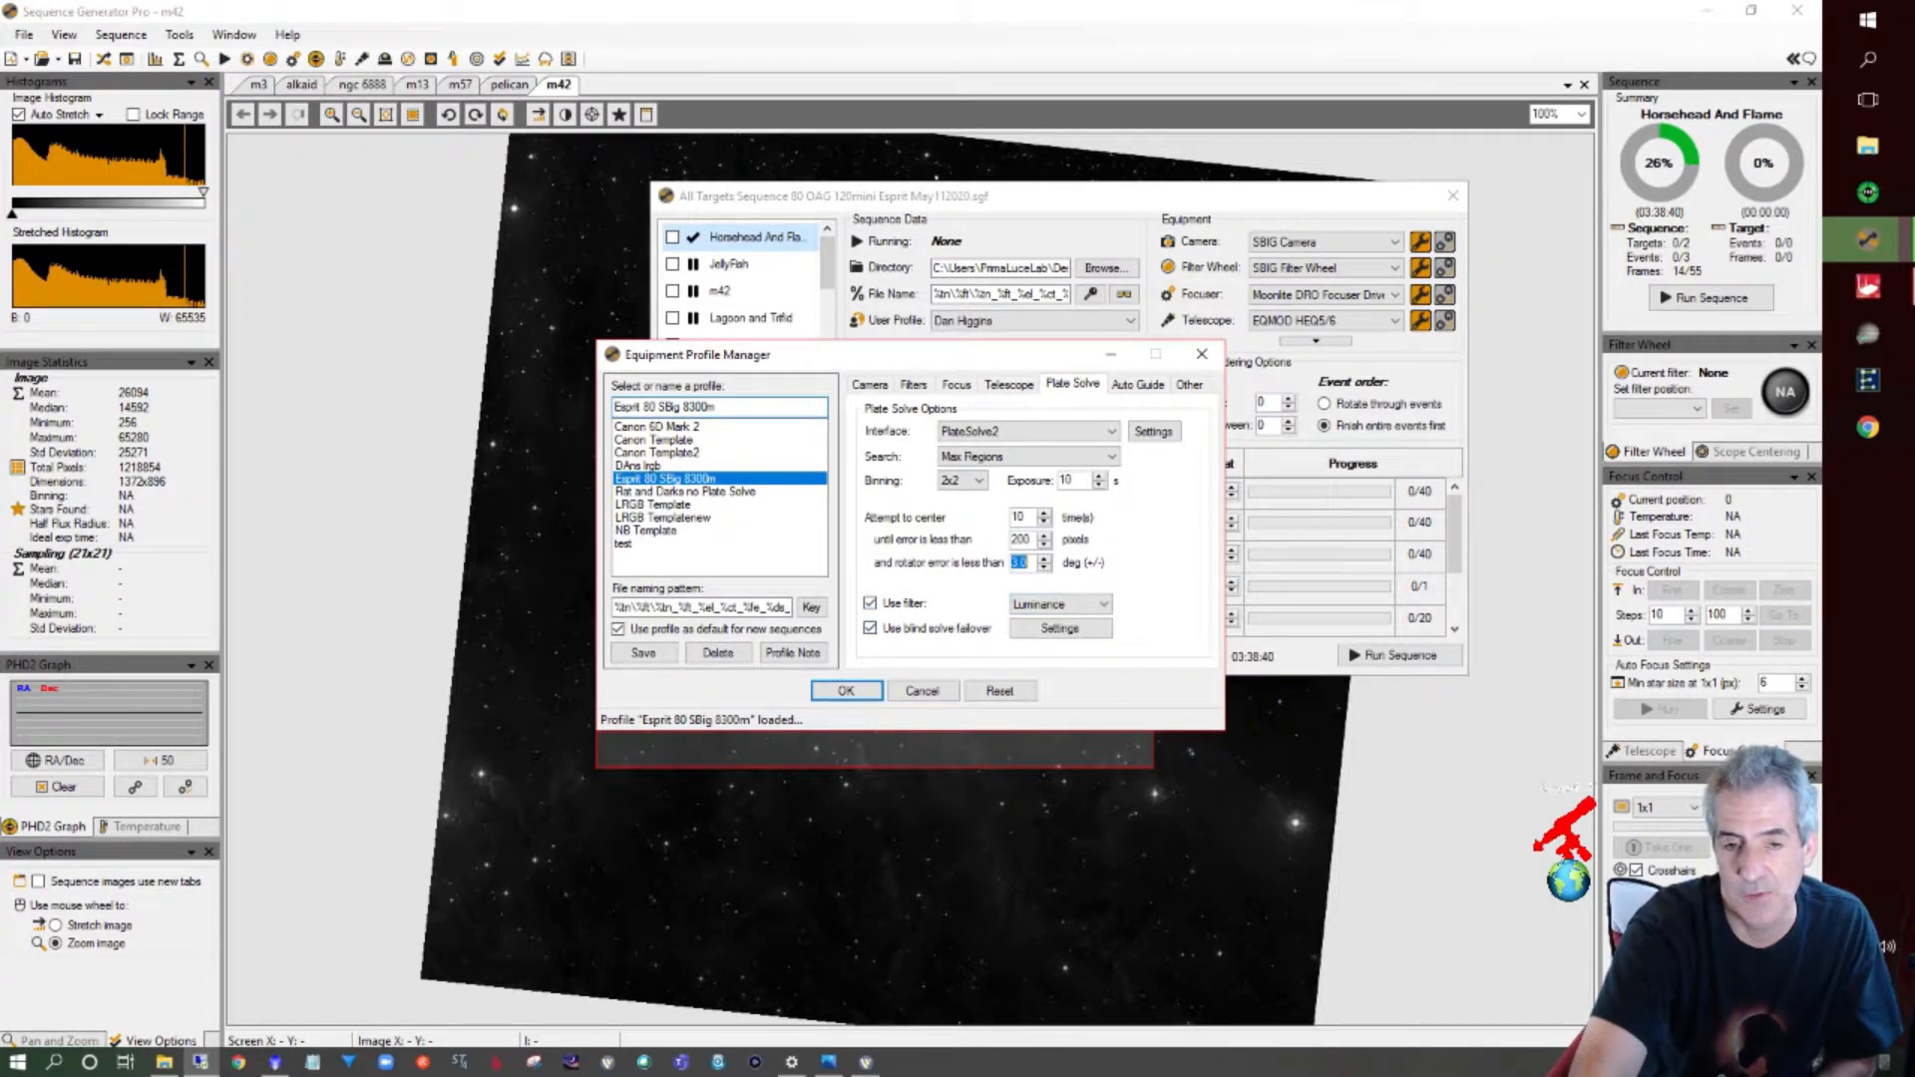
left_click(1061, 628)
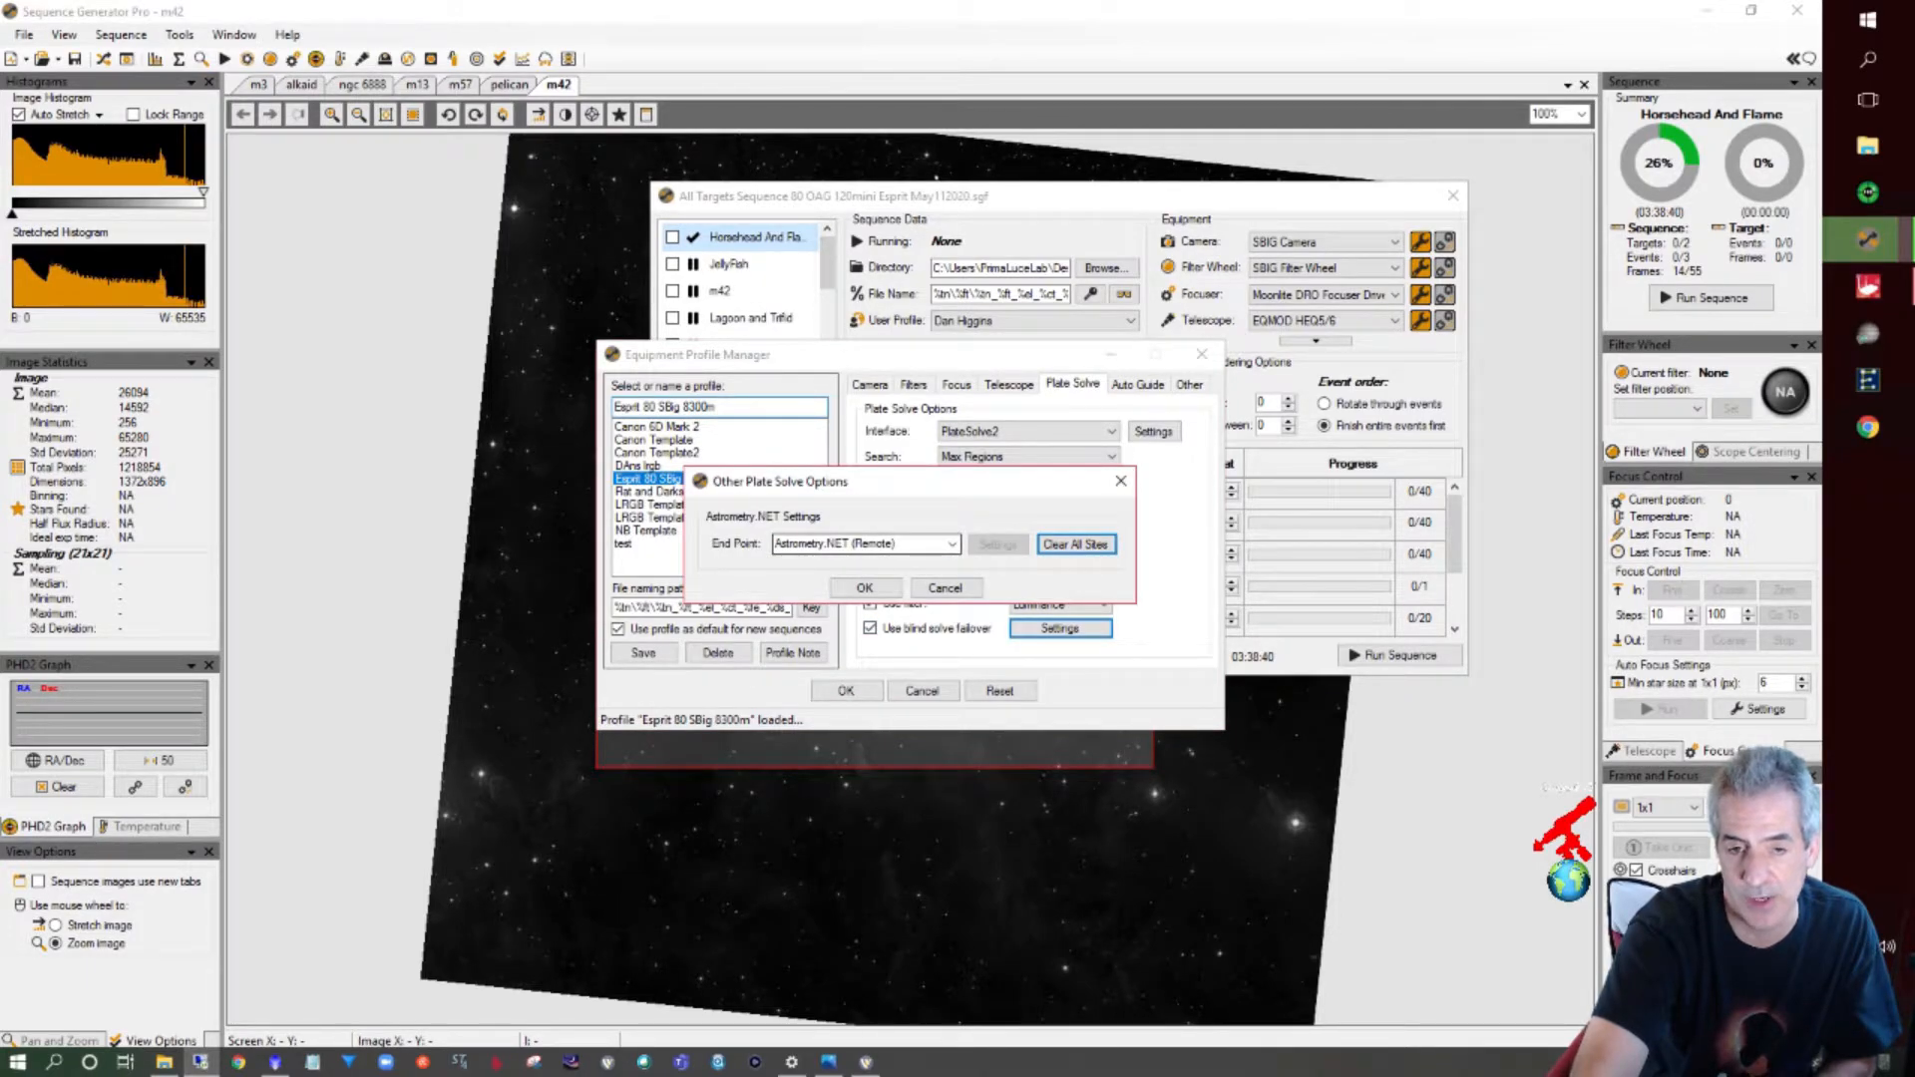
left_click(953, 544)
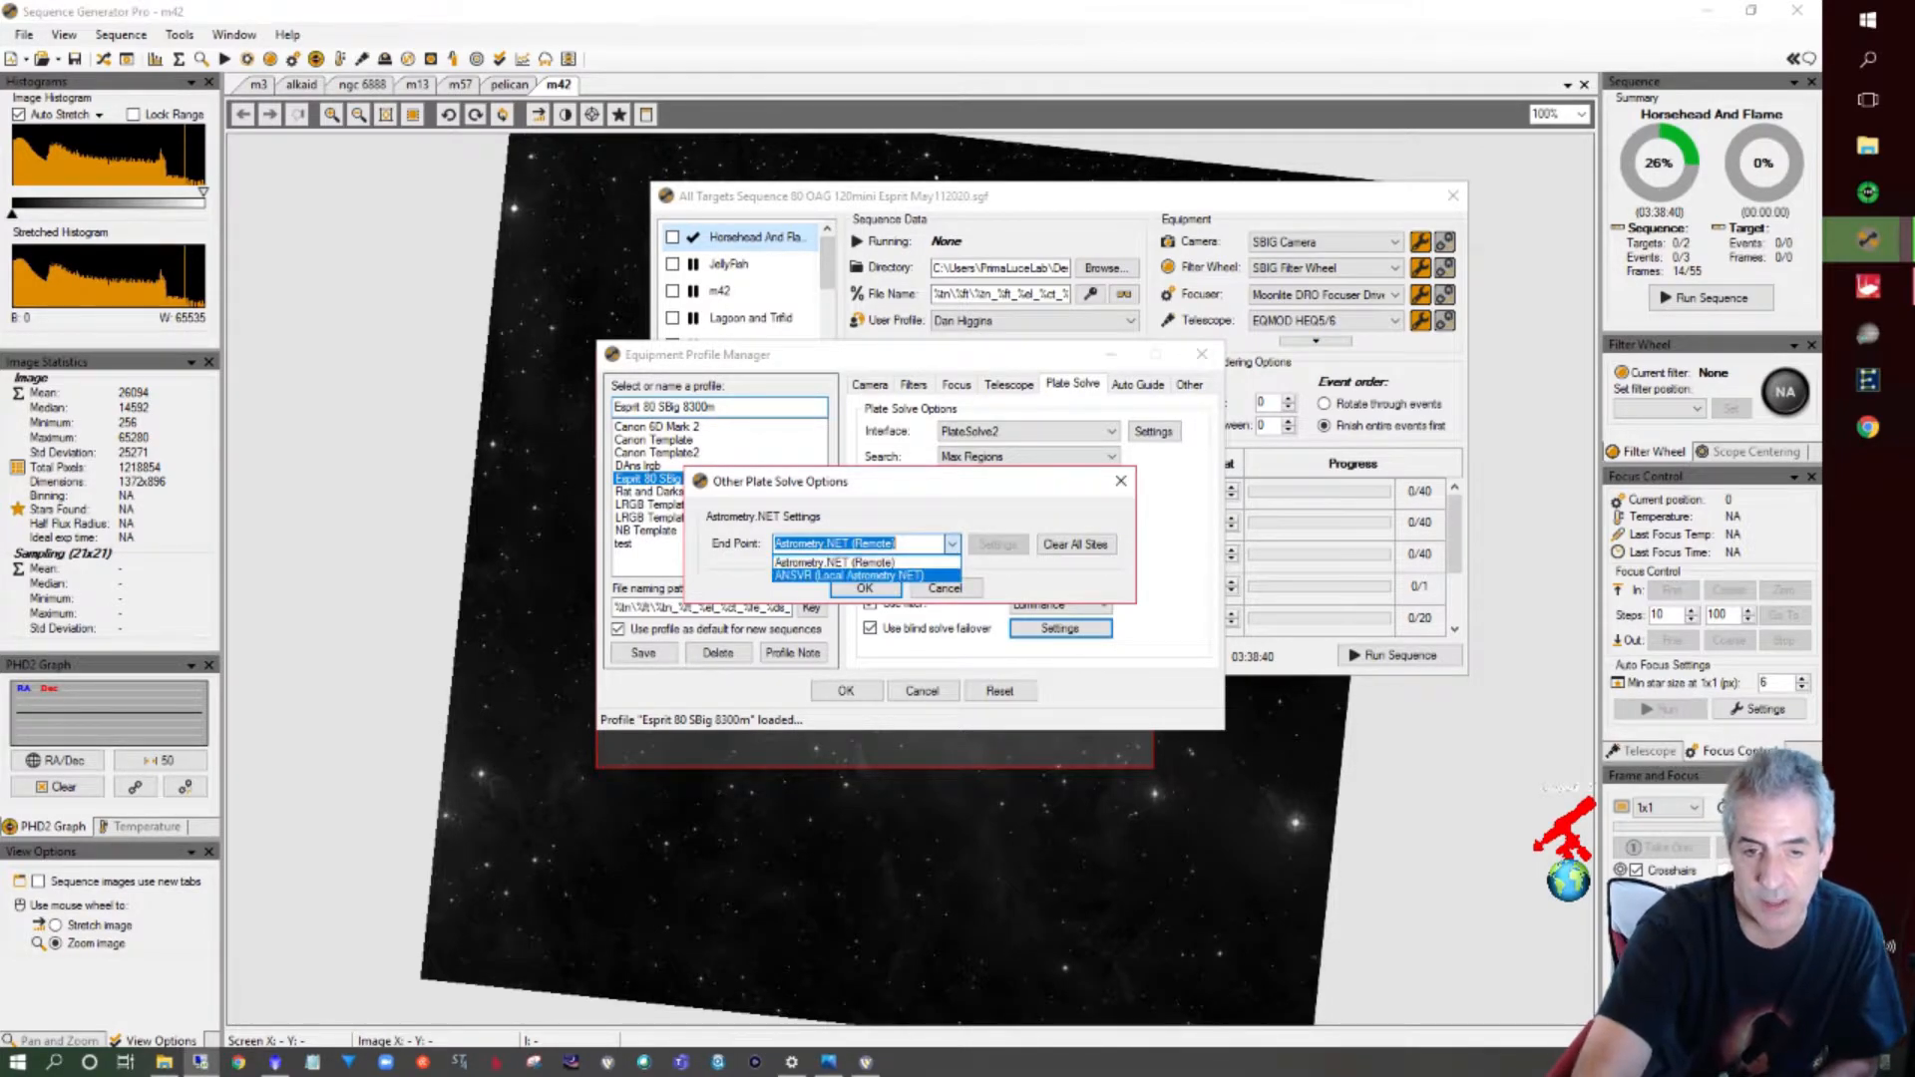
key("Escape")
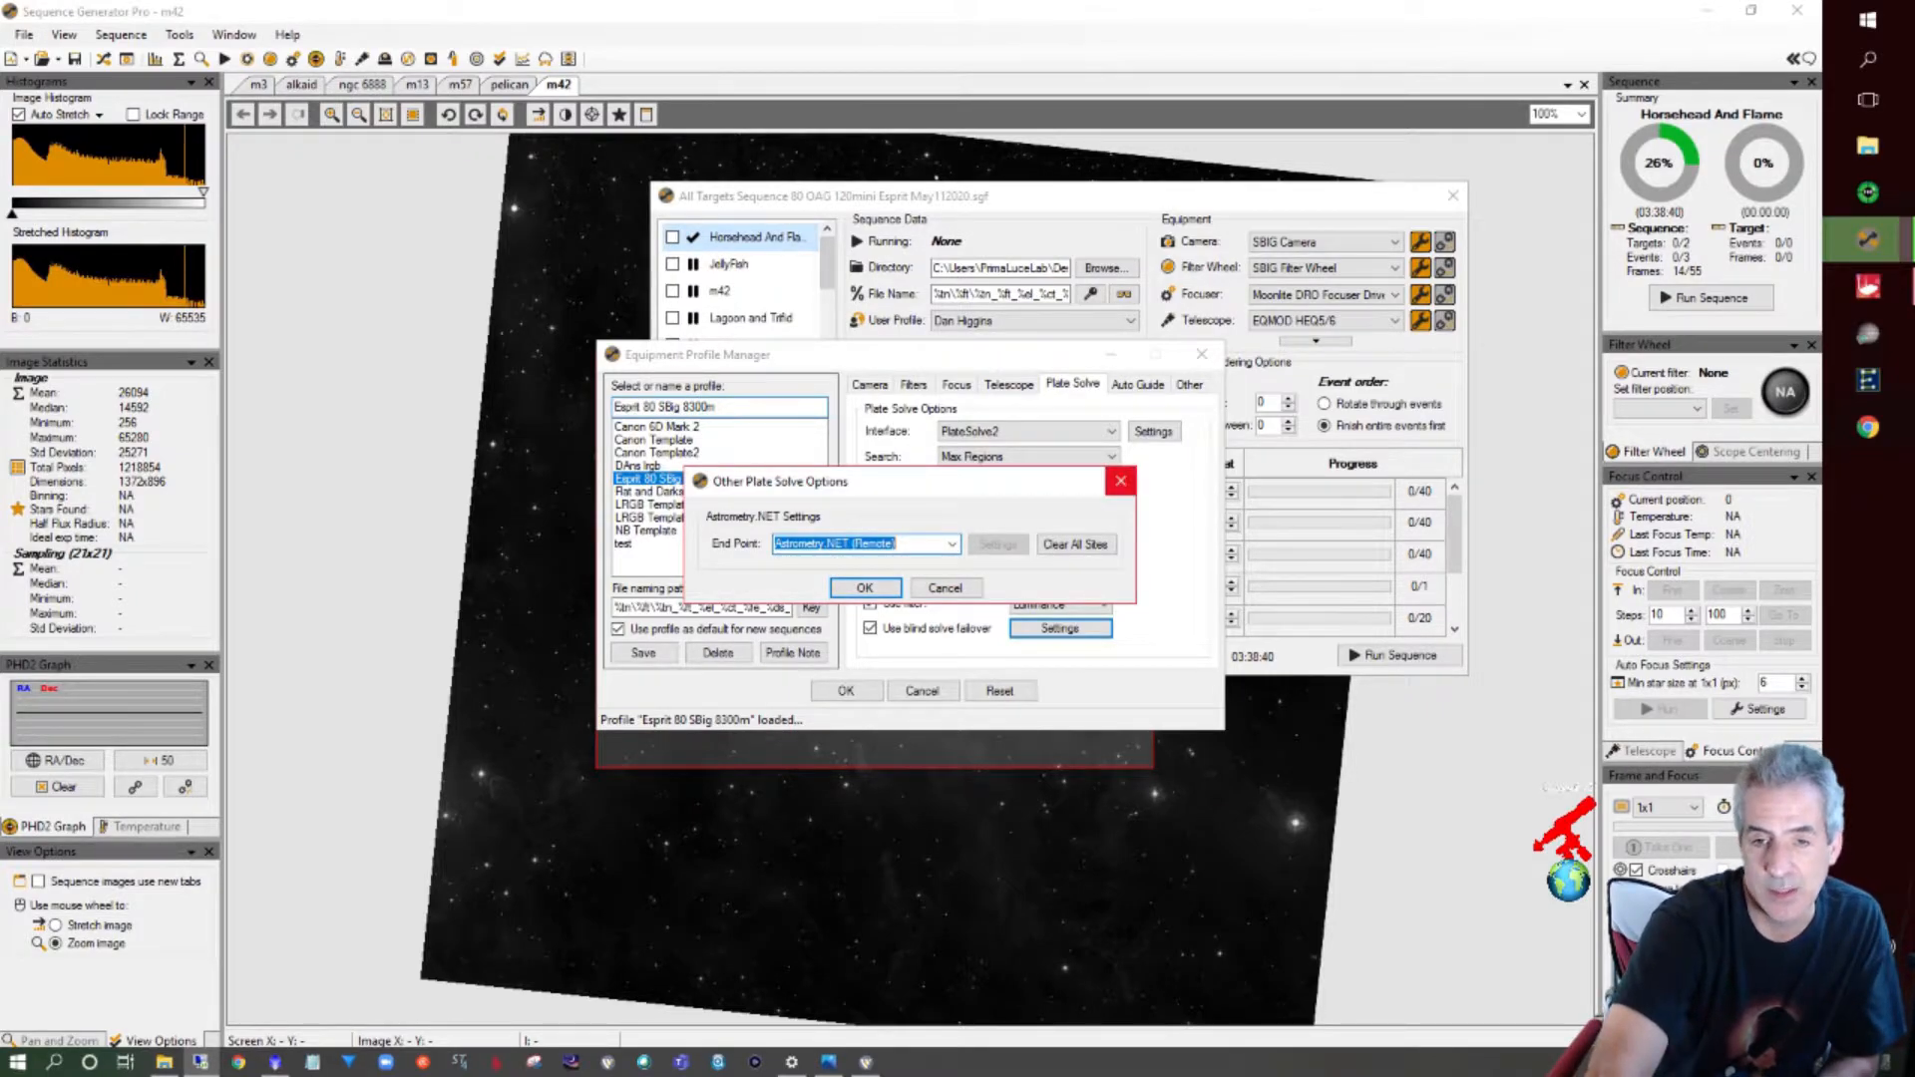
left_click(1121, 481)
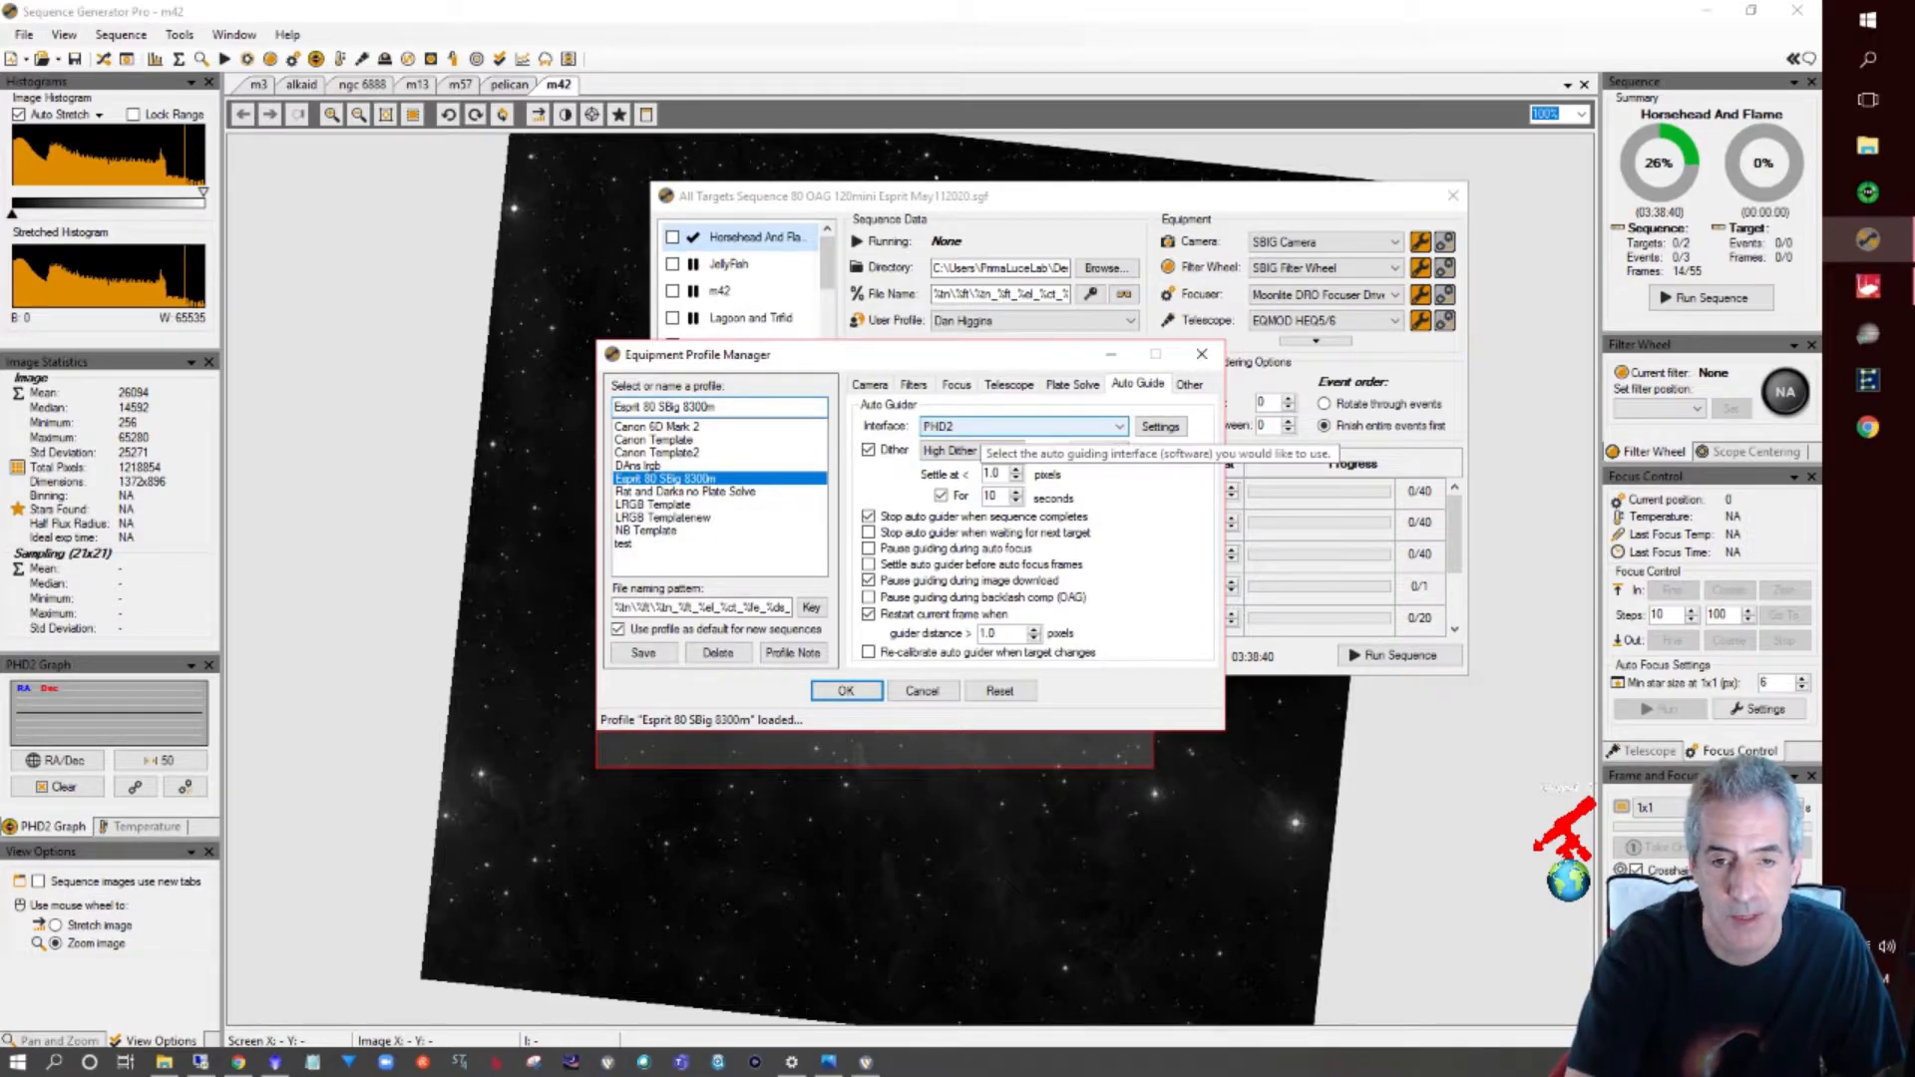
Review the auto guider interfaces, keep PHD2, and set the dither amount to High Dither
left_click(1022, 426)
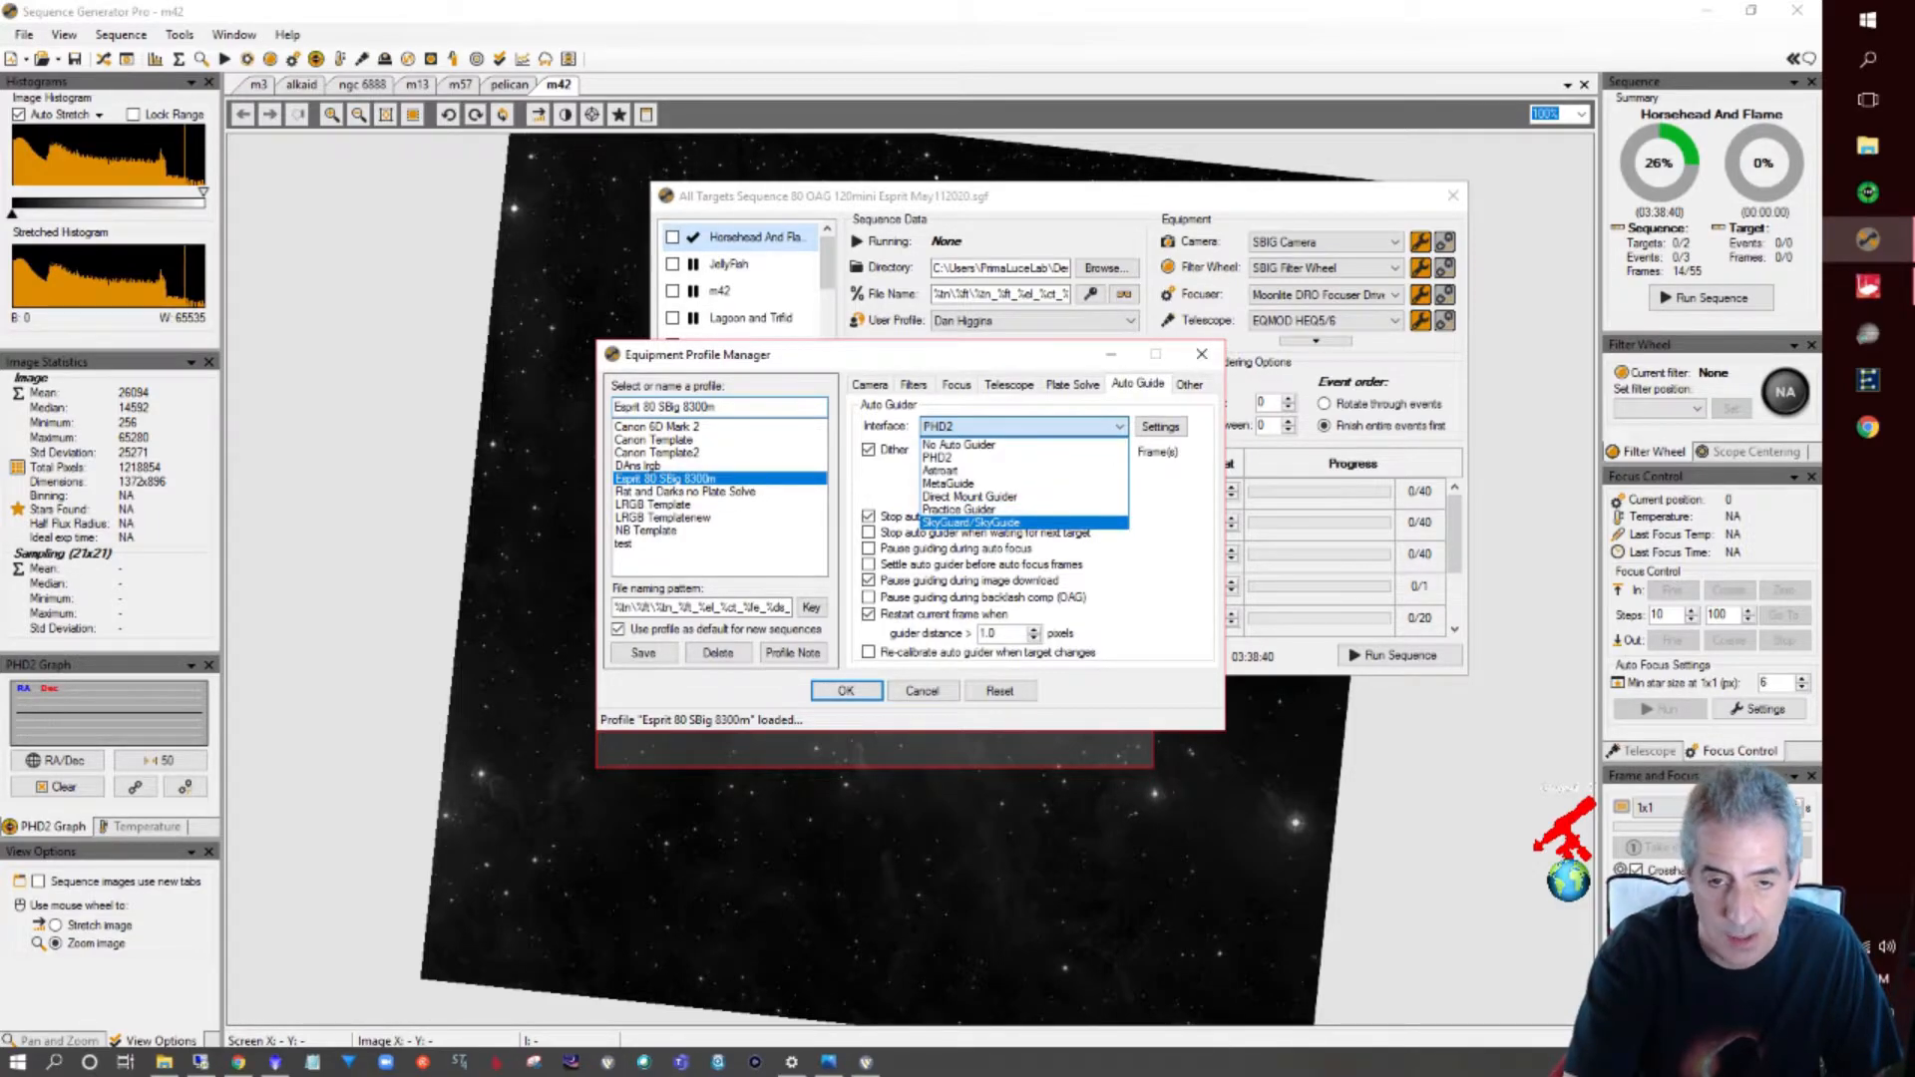
key("Return")
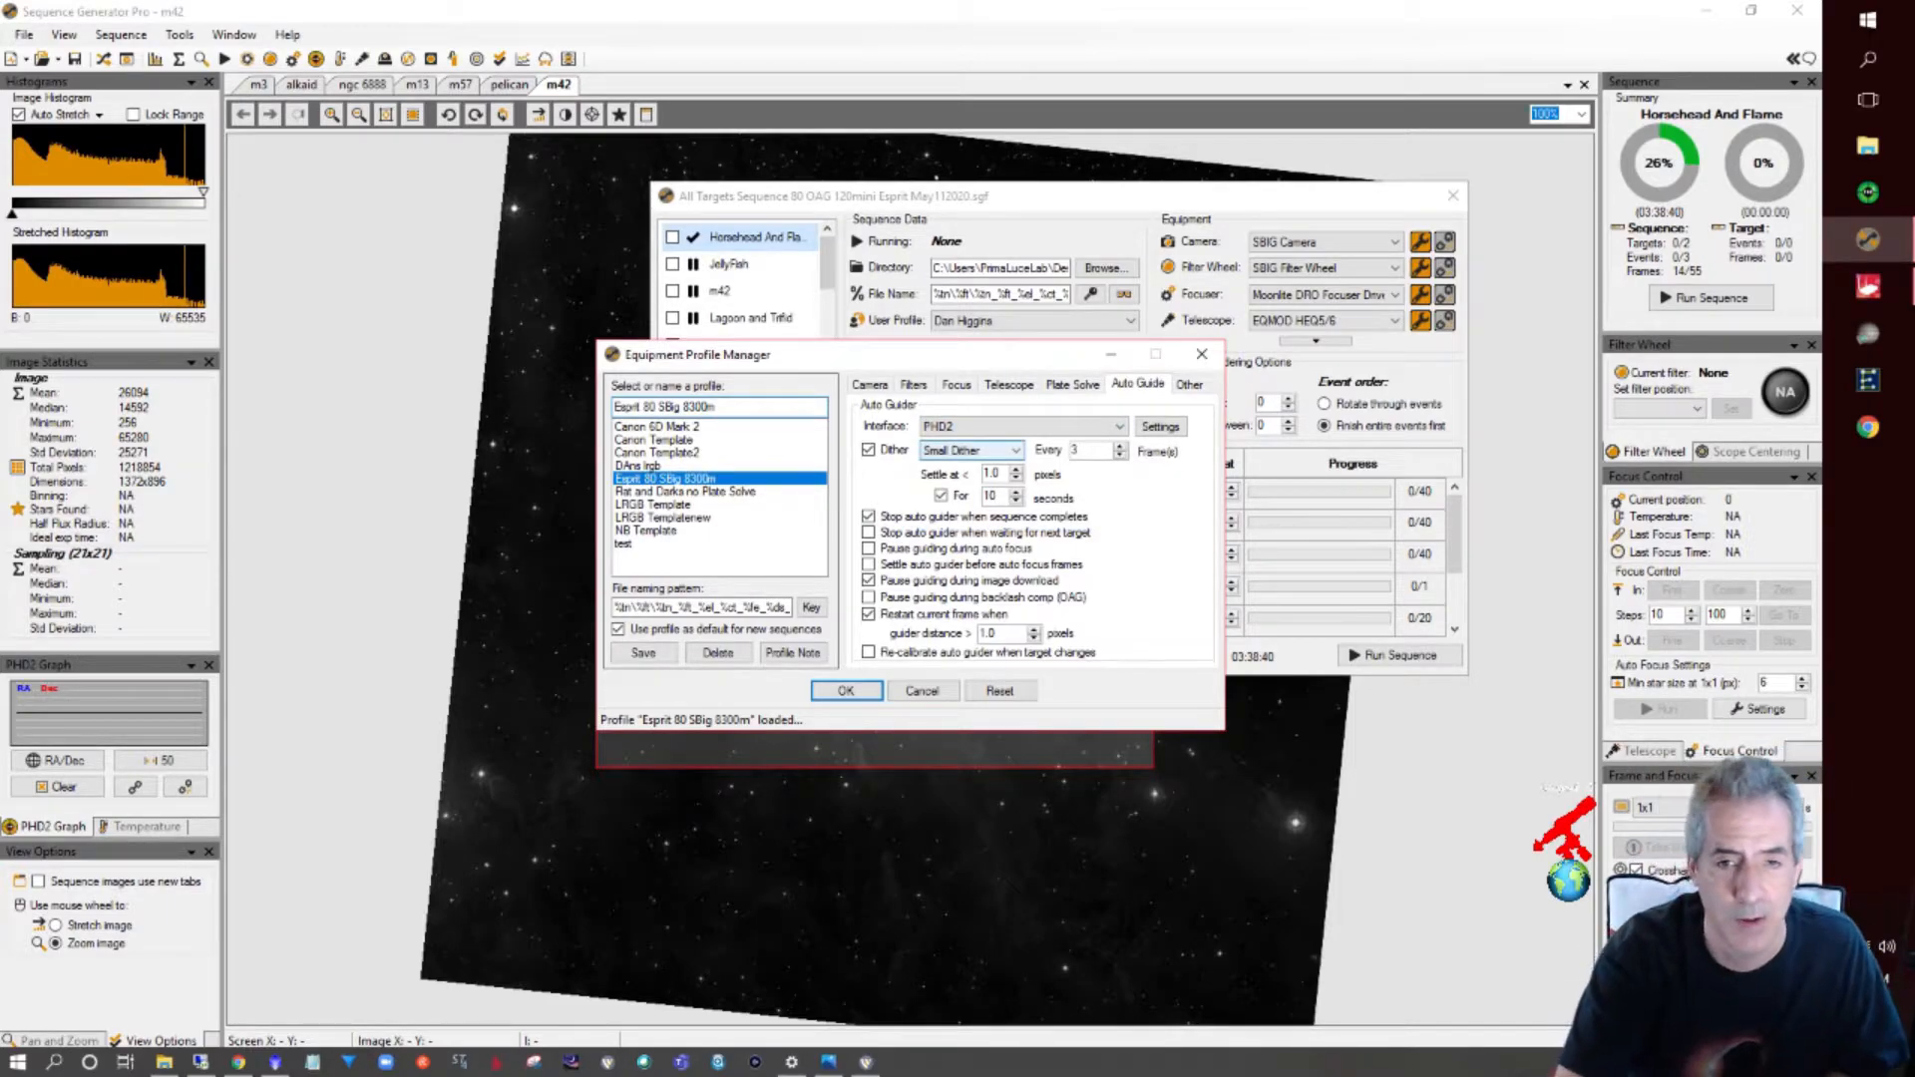
left_click(968, 450)
left_click(957, 493)
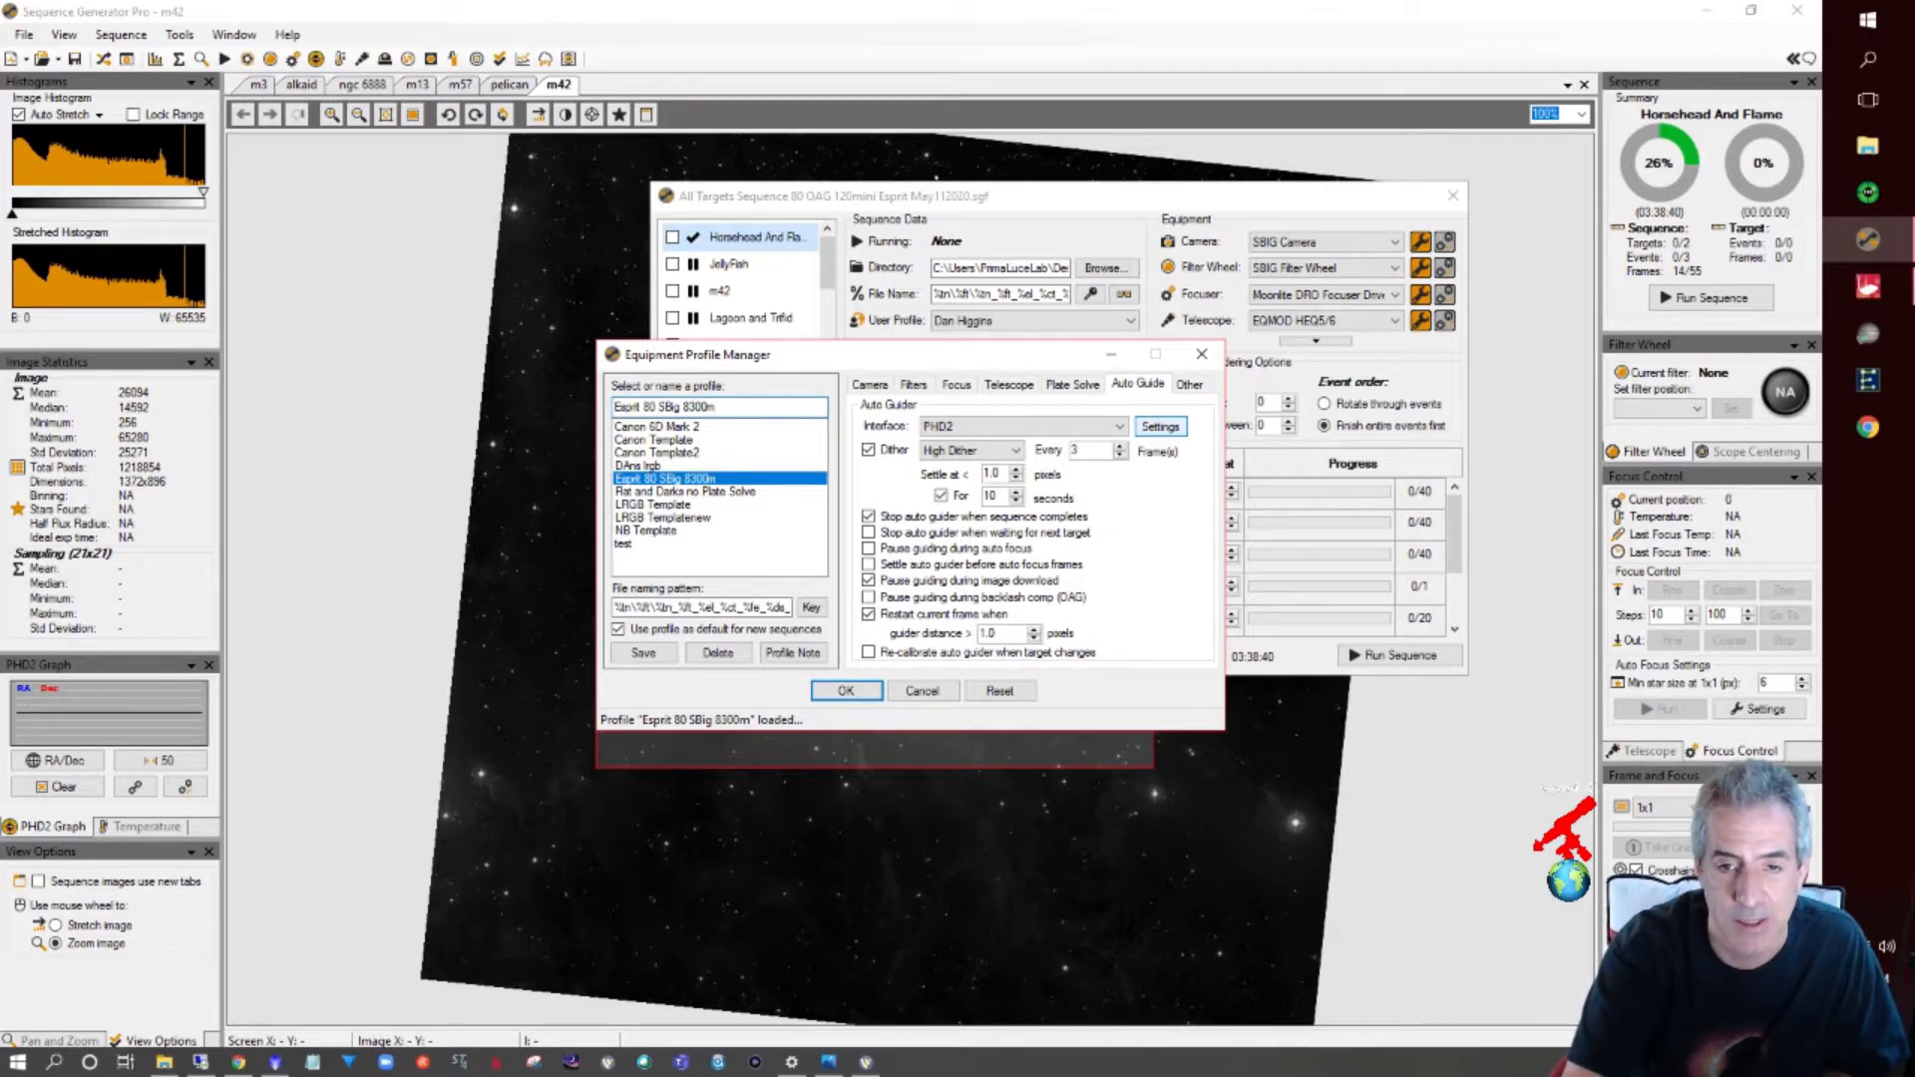
Review the PHD2 connection settings and its equipment profiles, keeping 120mini deq6 selected
left_click(1160, 426)
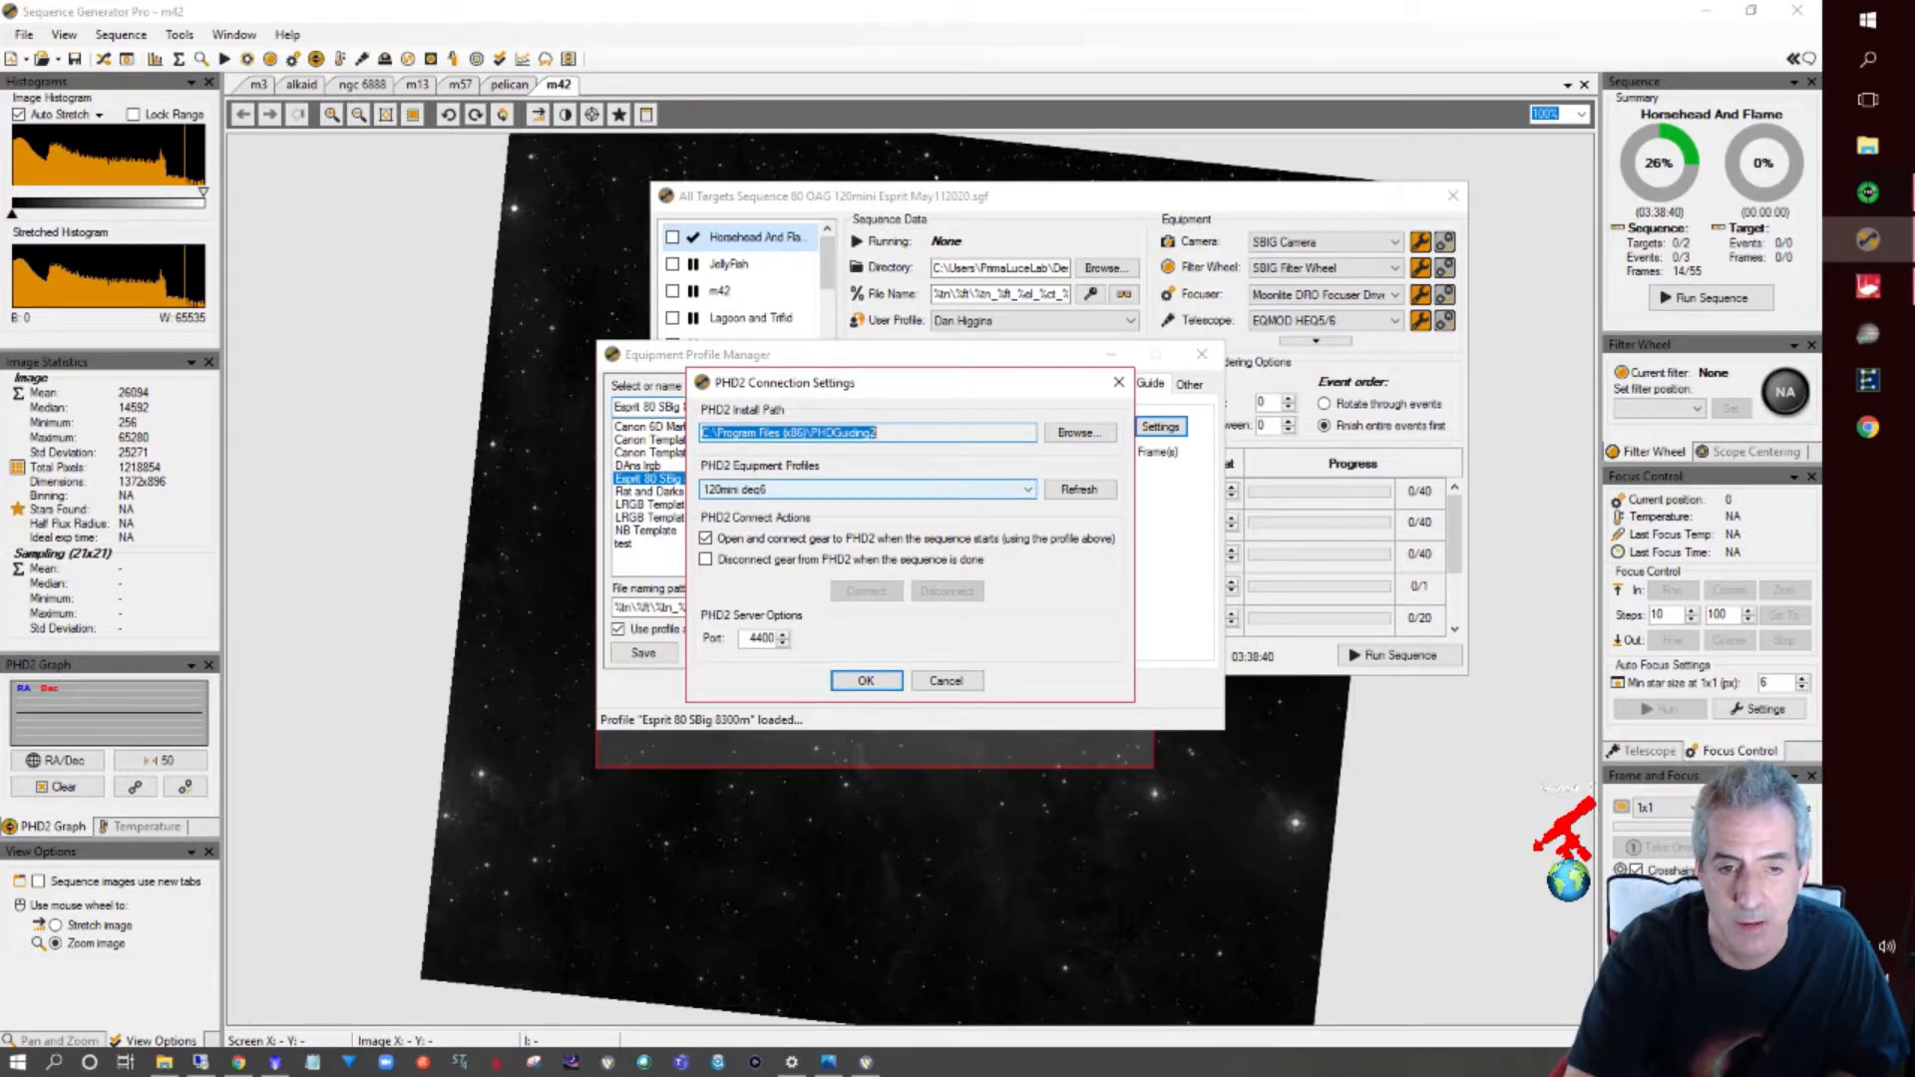
left_click(868, 490)
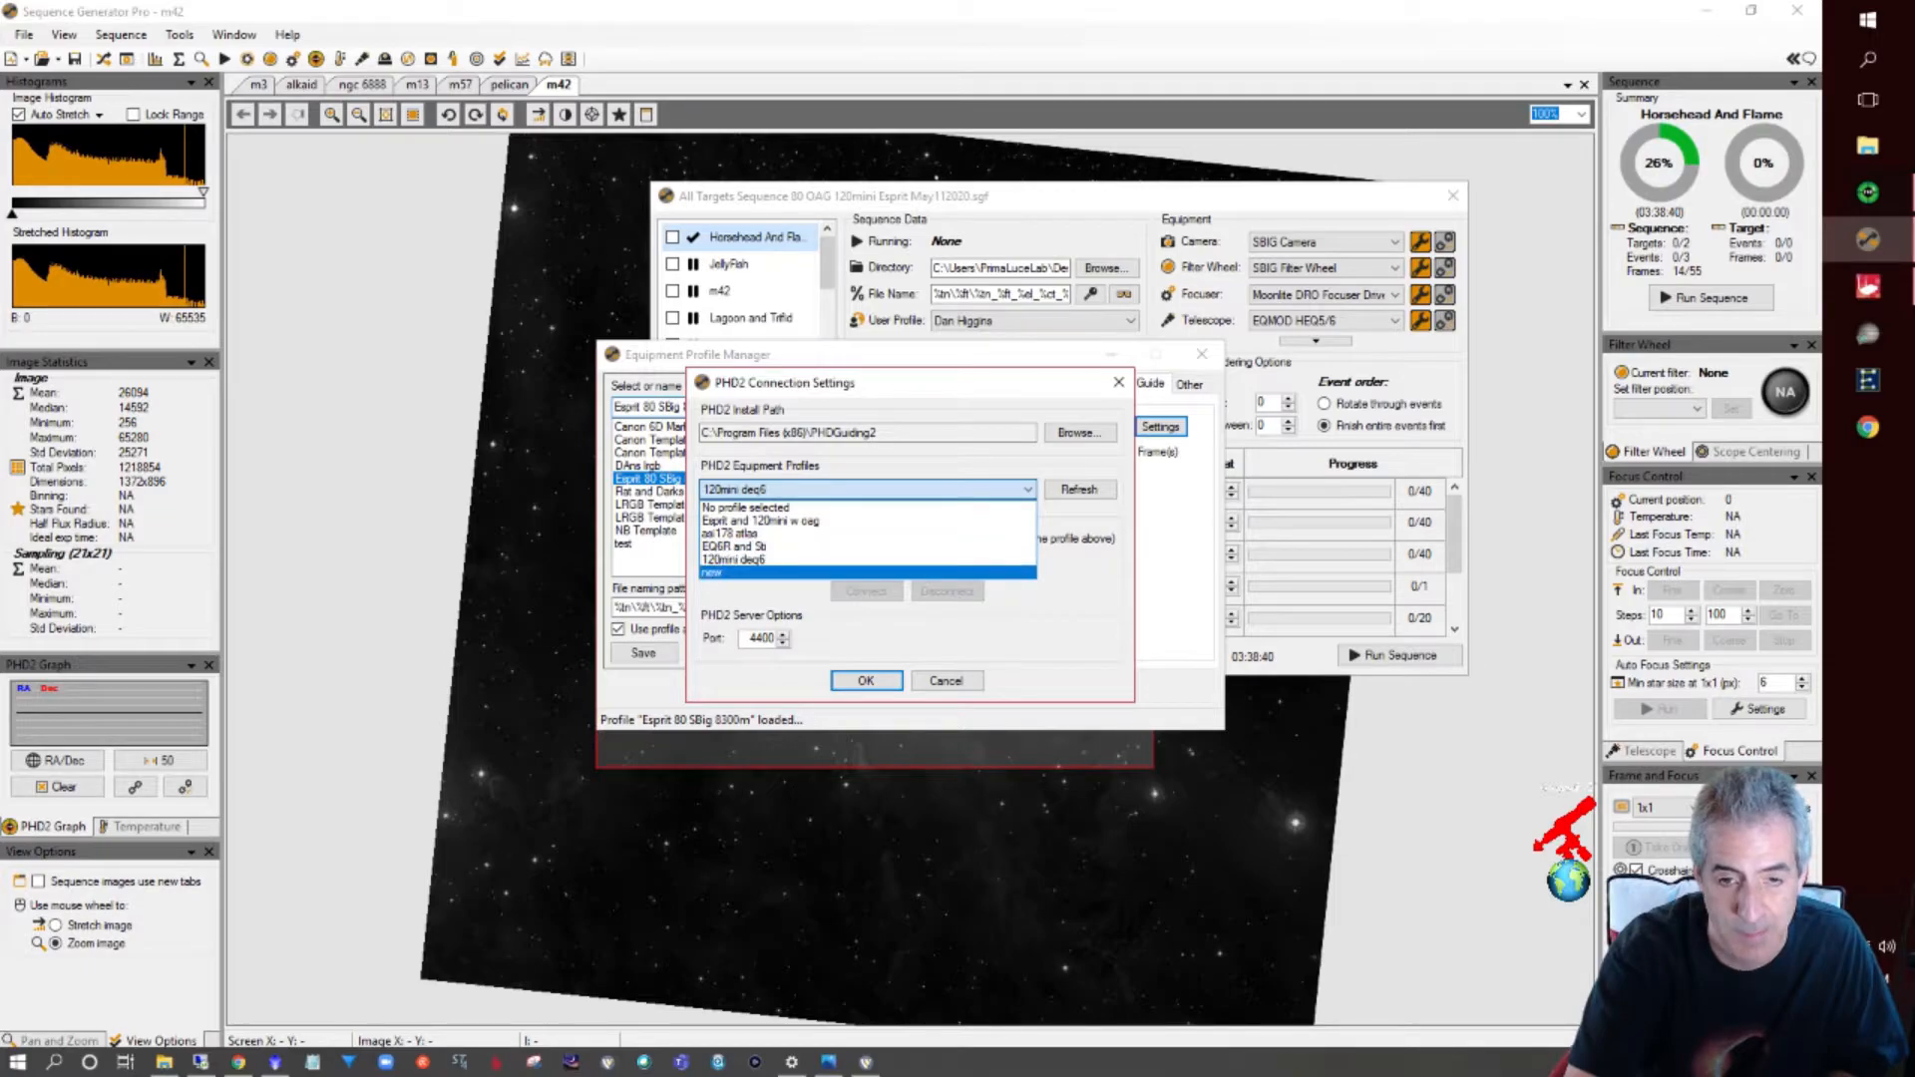
left_click(762, 586)
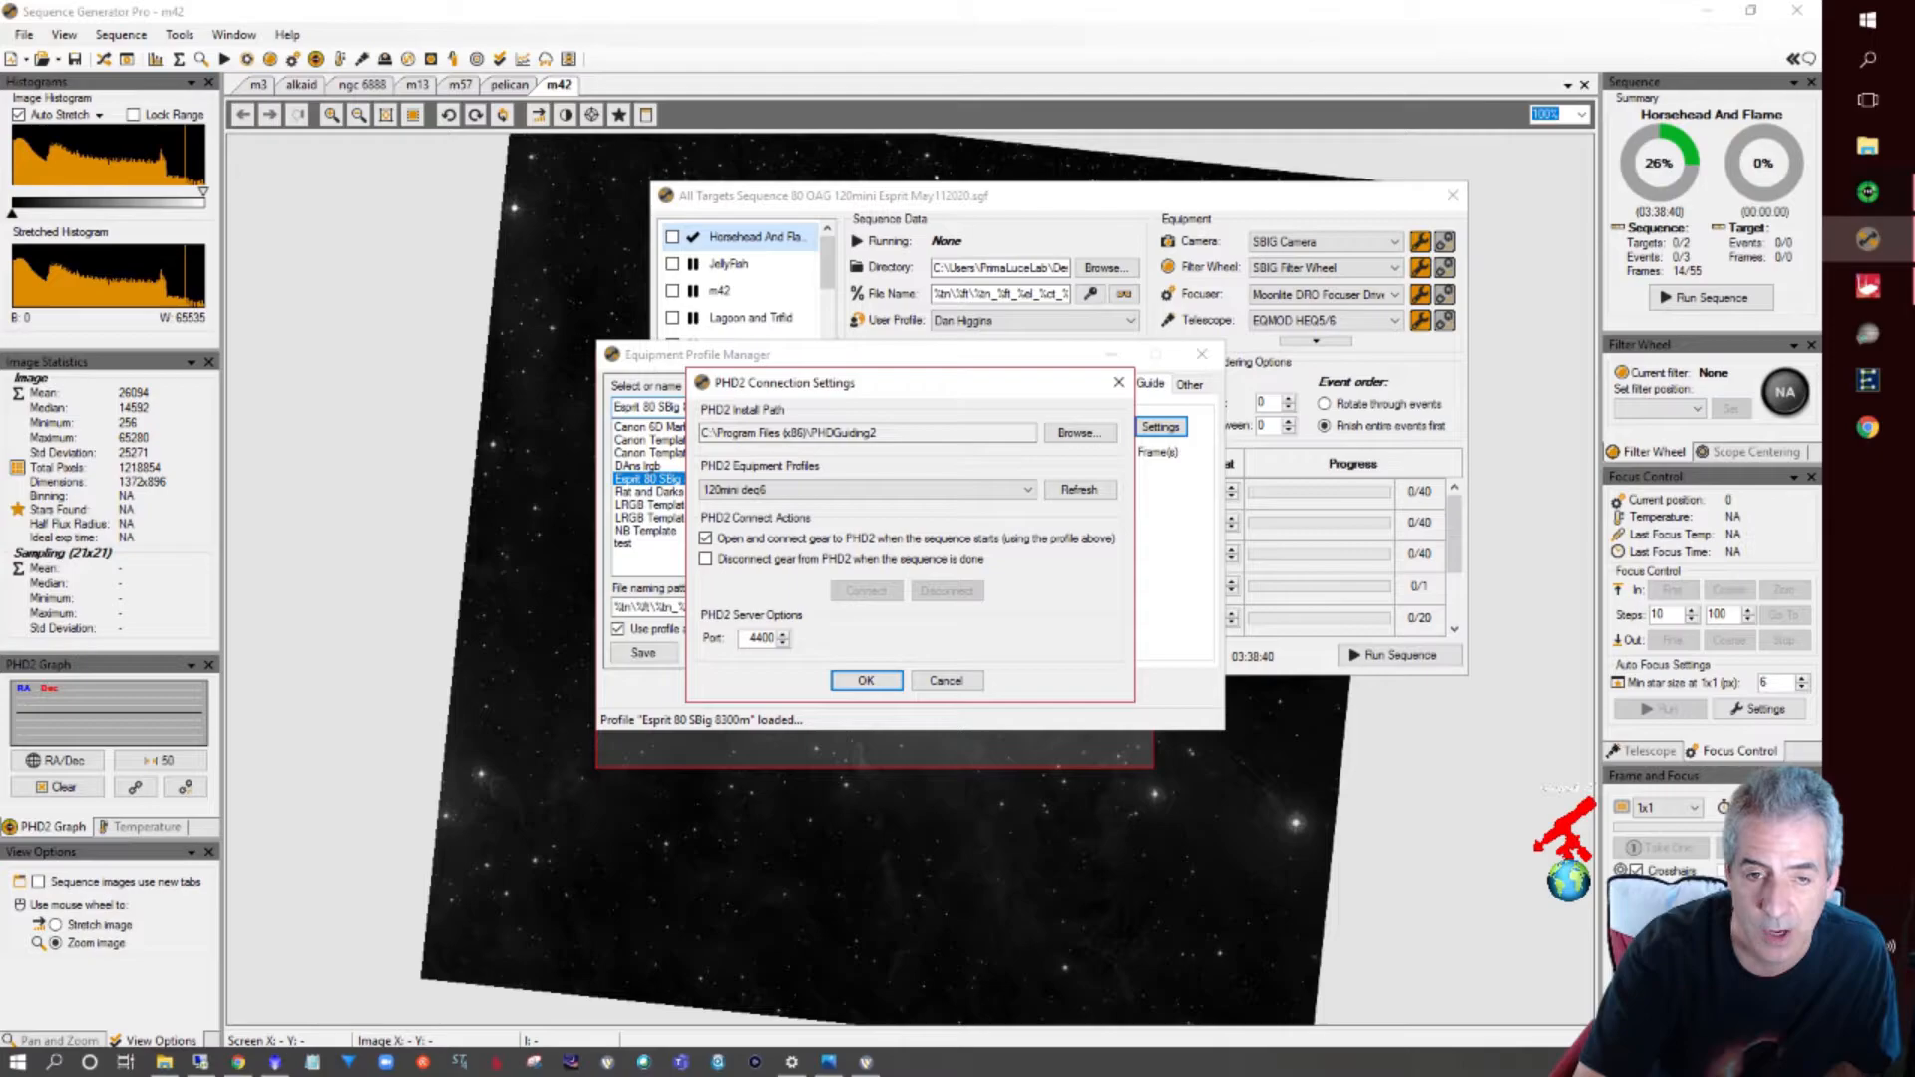
key("Return")
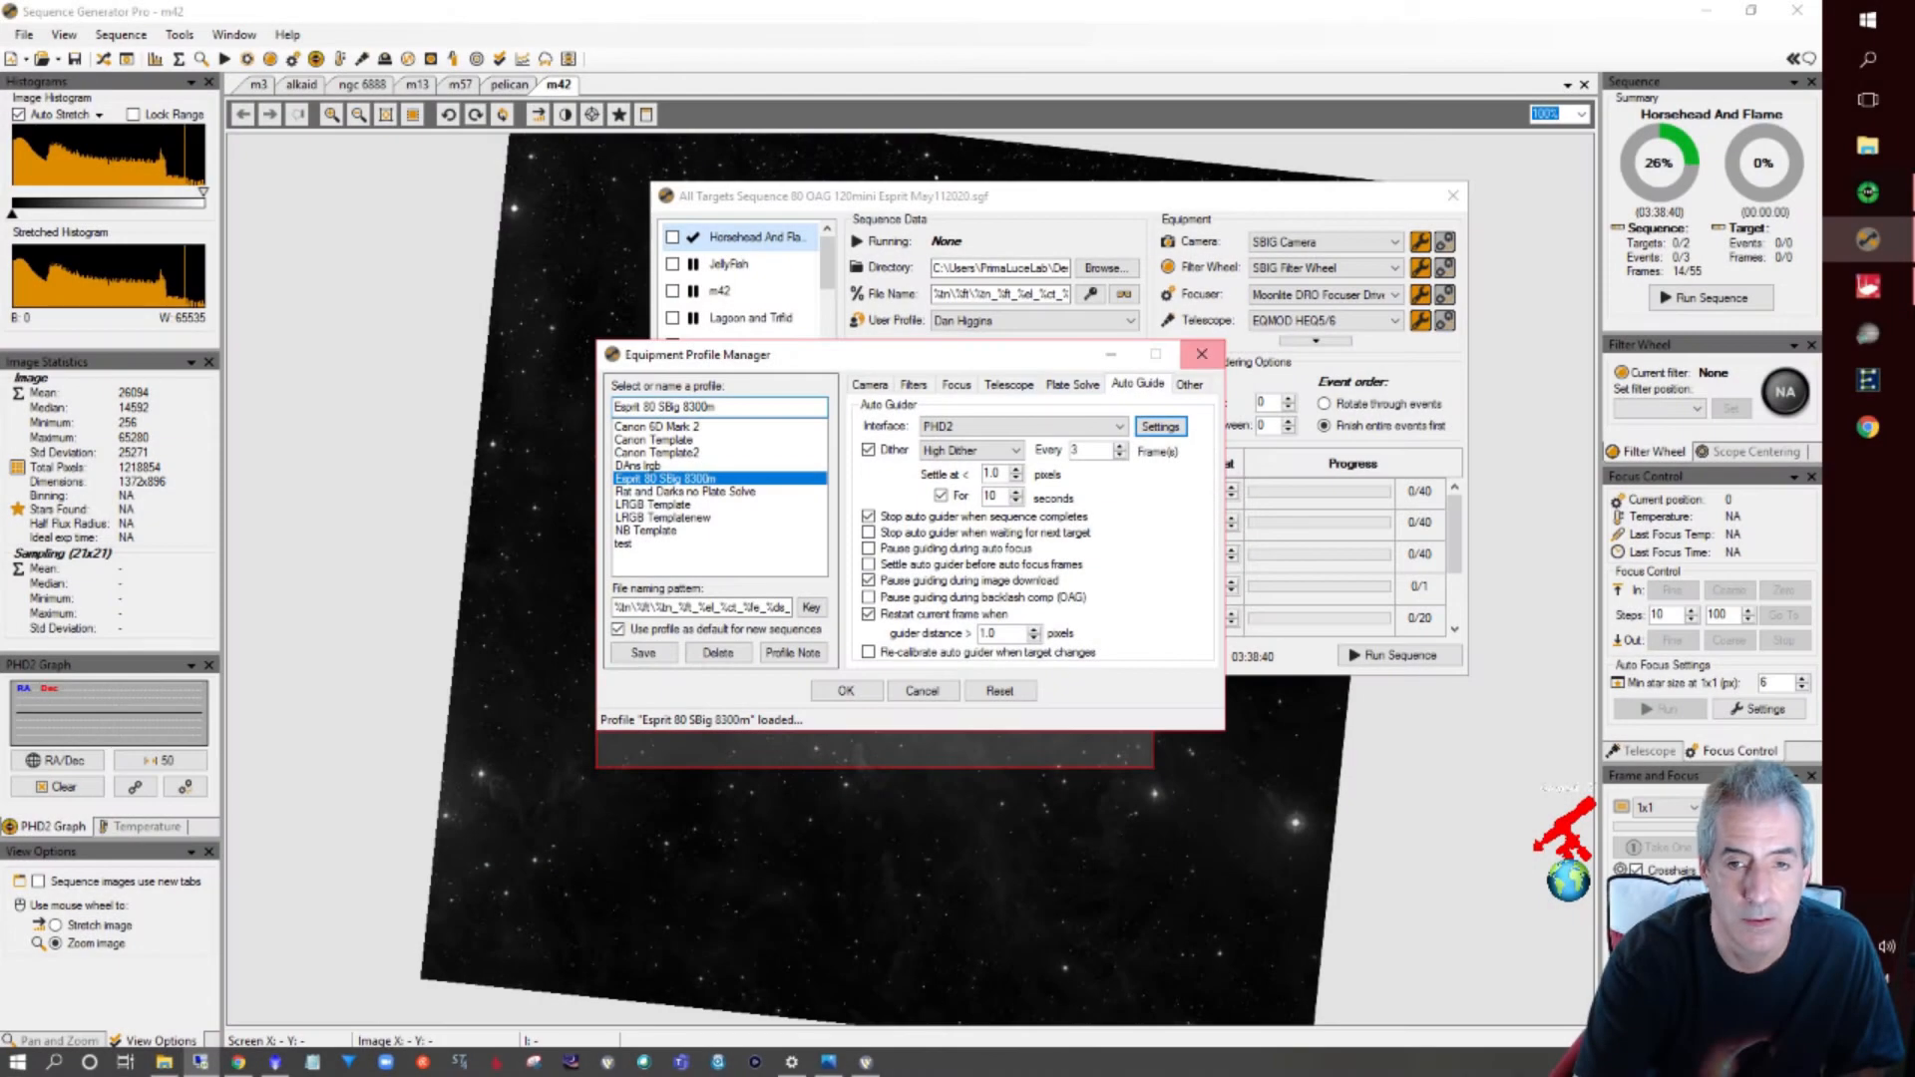
Review the supported flat boxes in the profile's other equipment options, keeping Manual Flat Box
left_click(1189, 384)
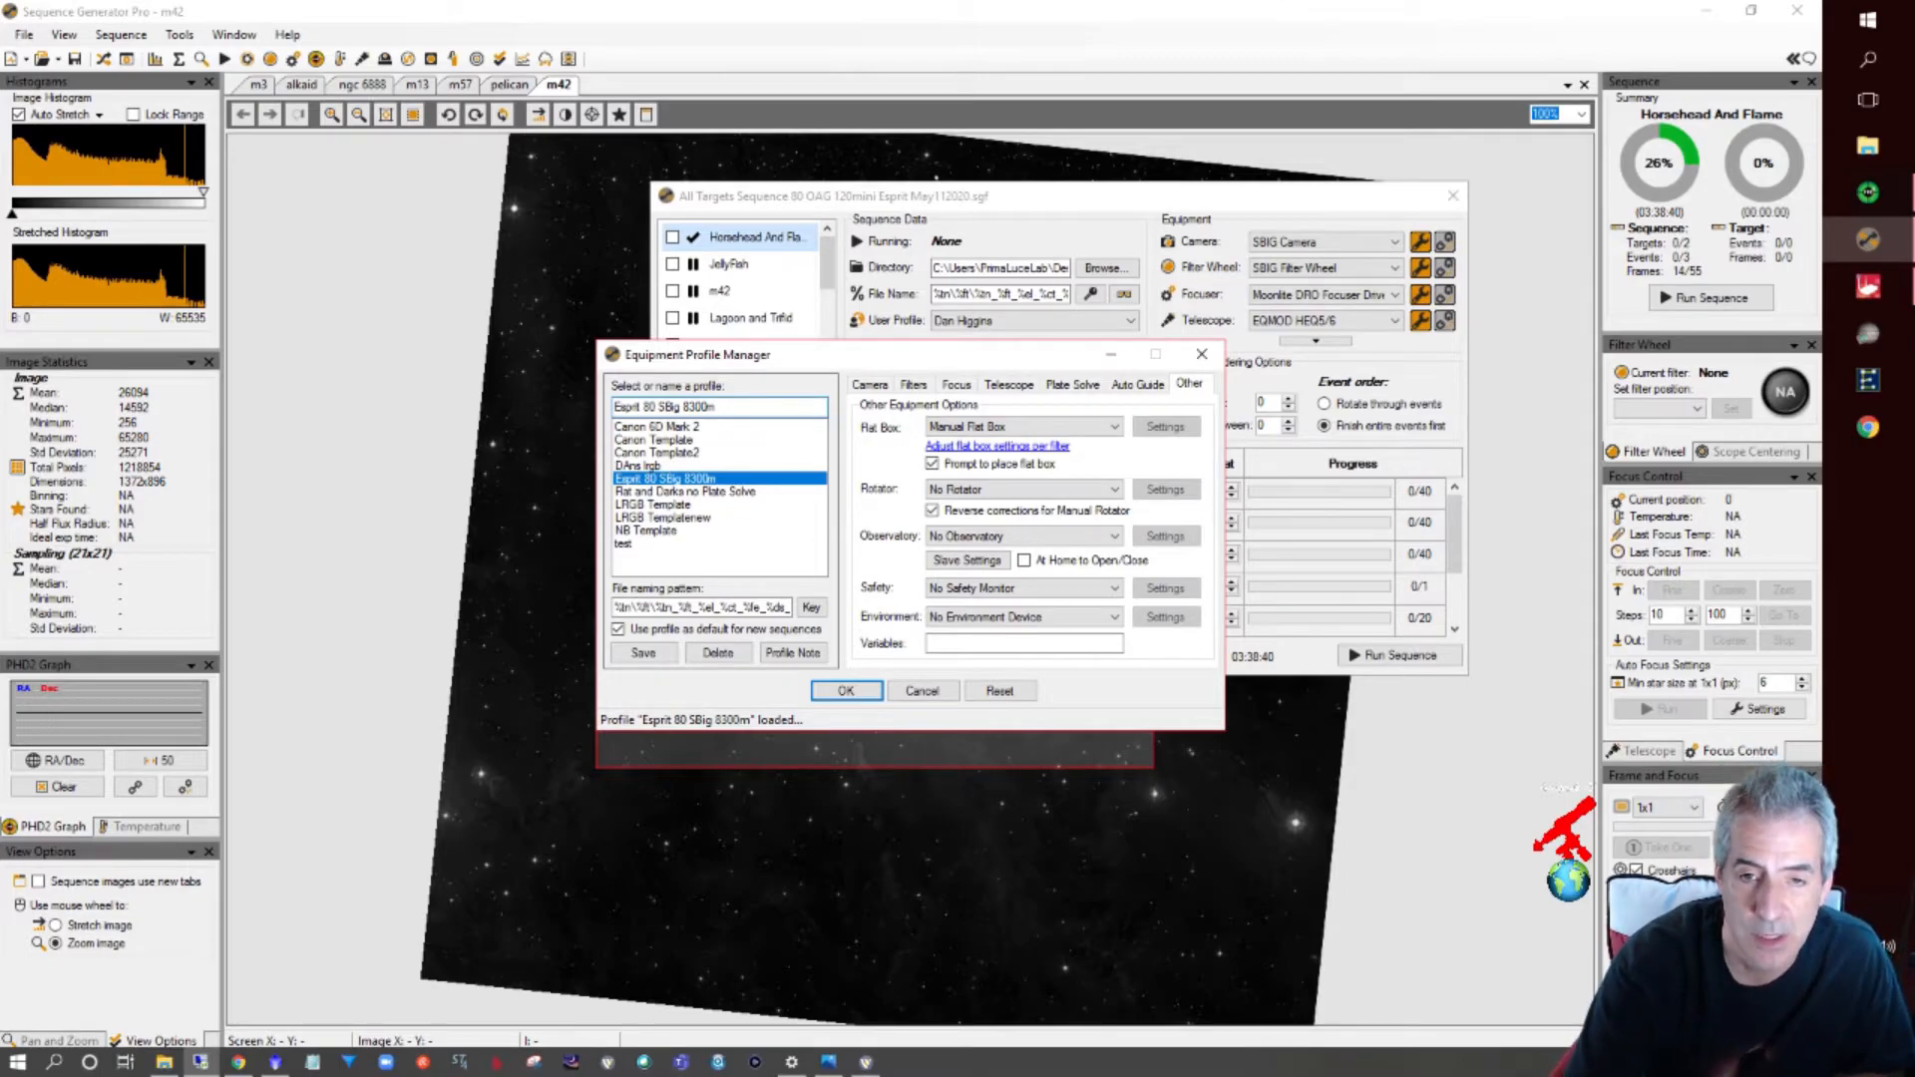
left_click(1107, 427)
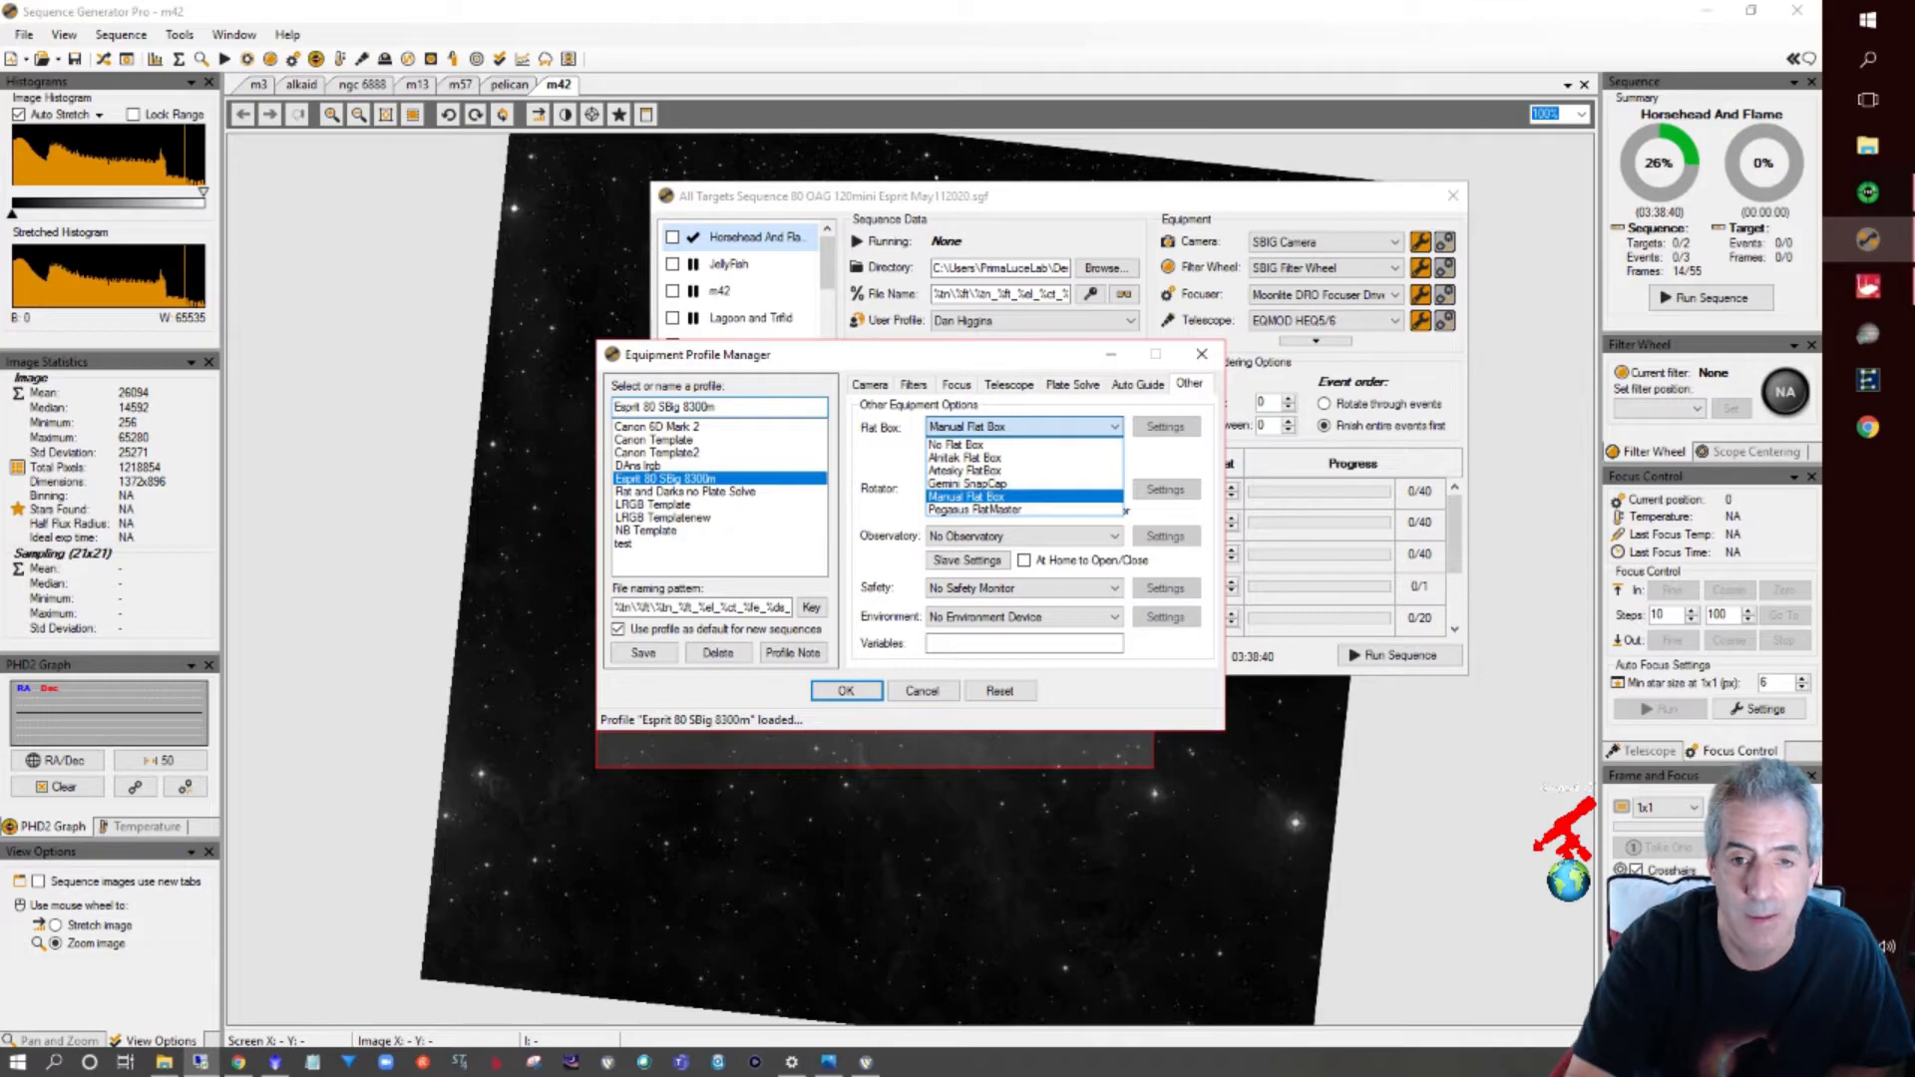
key("Up")
key("Up")
key("Up")
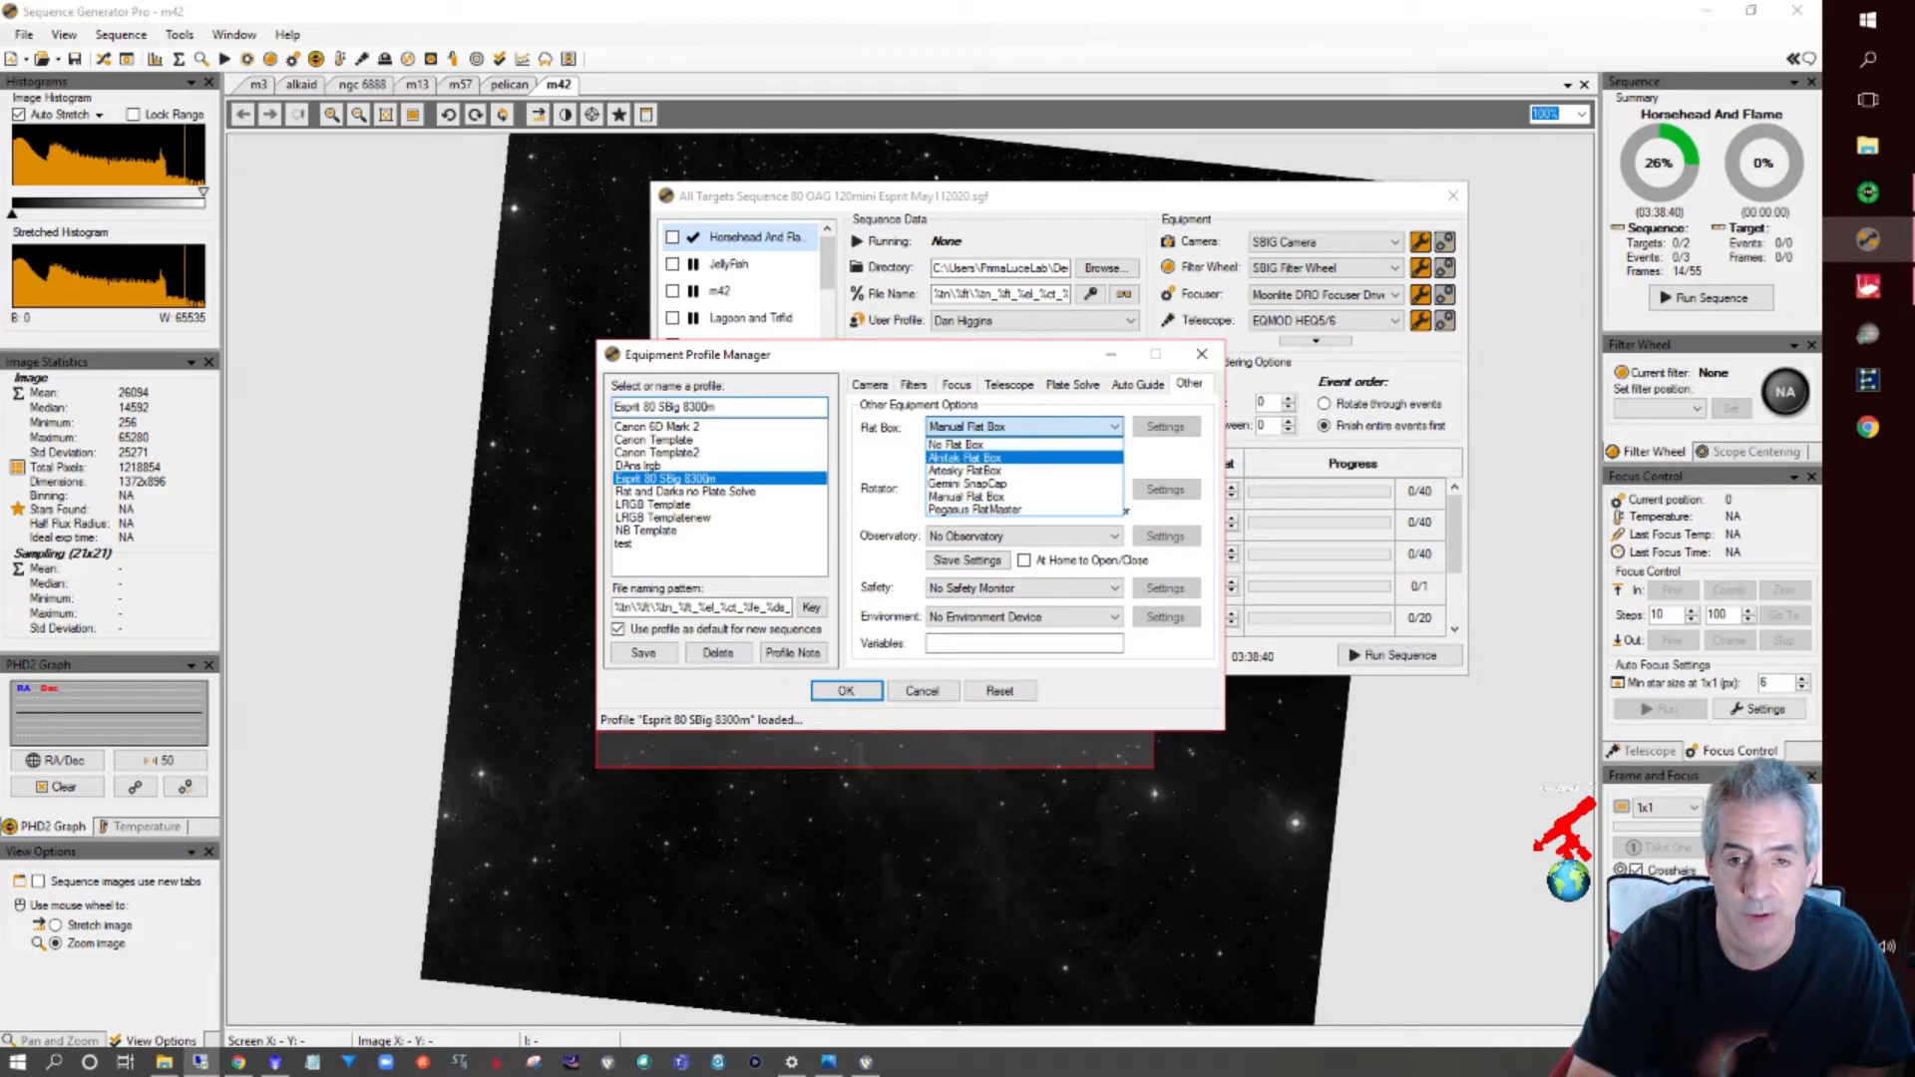
key("Down")
key("Down")
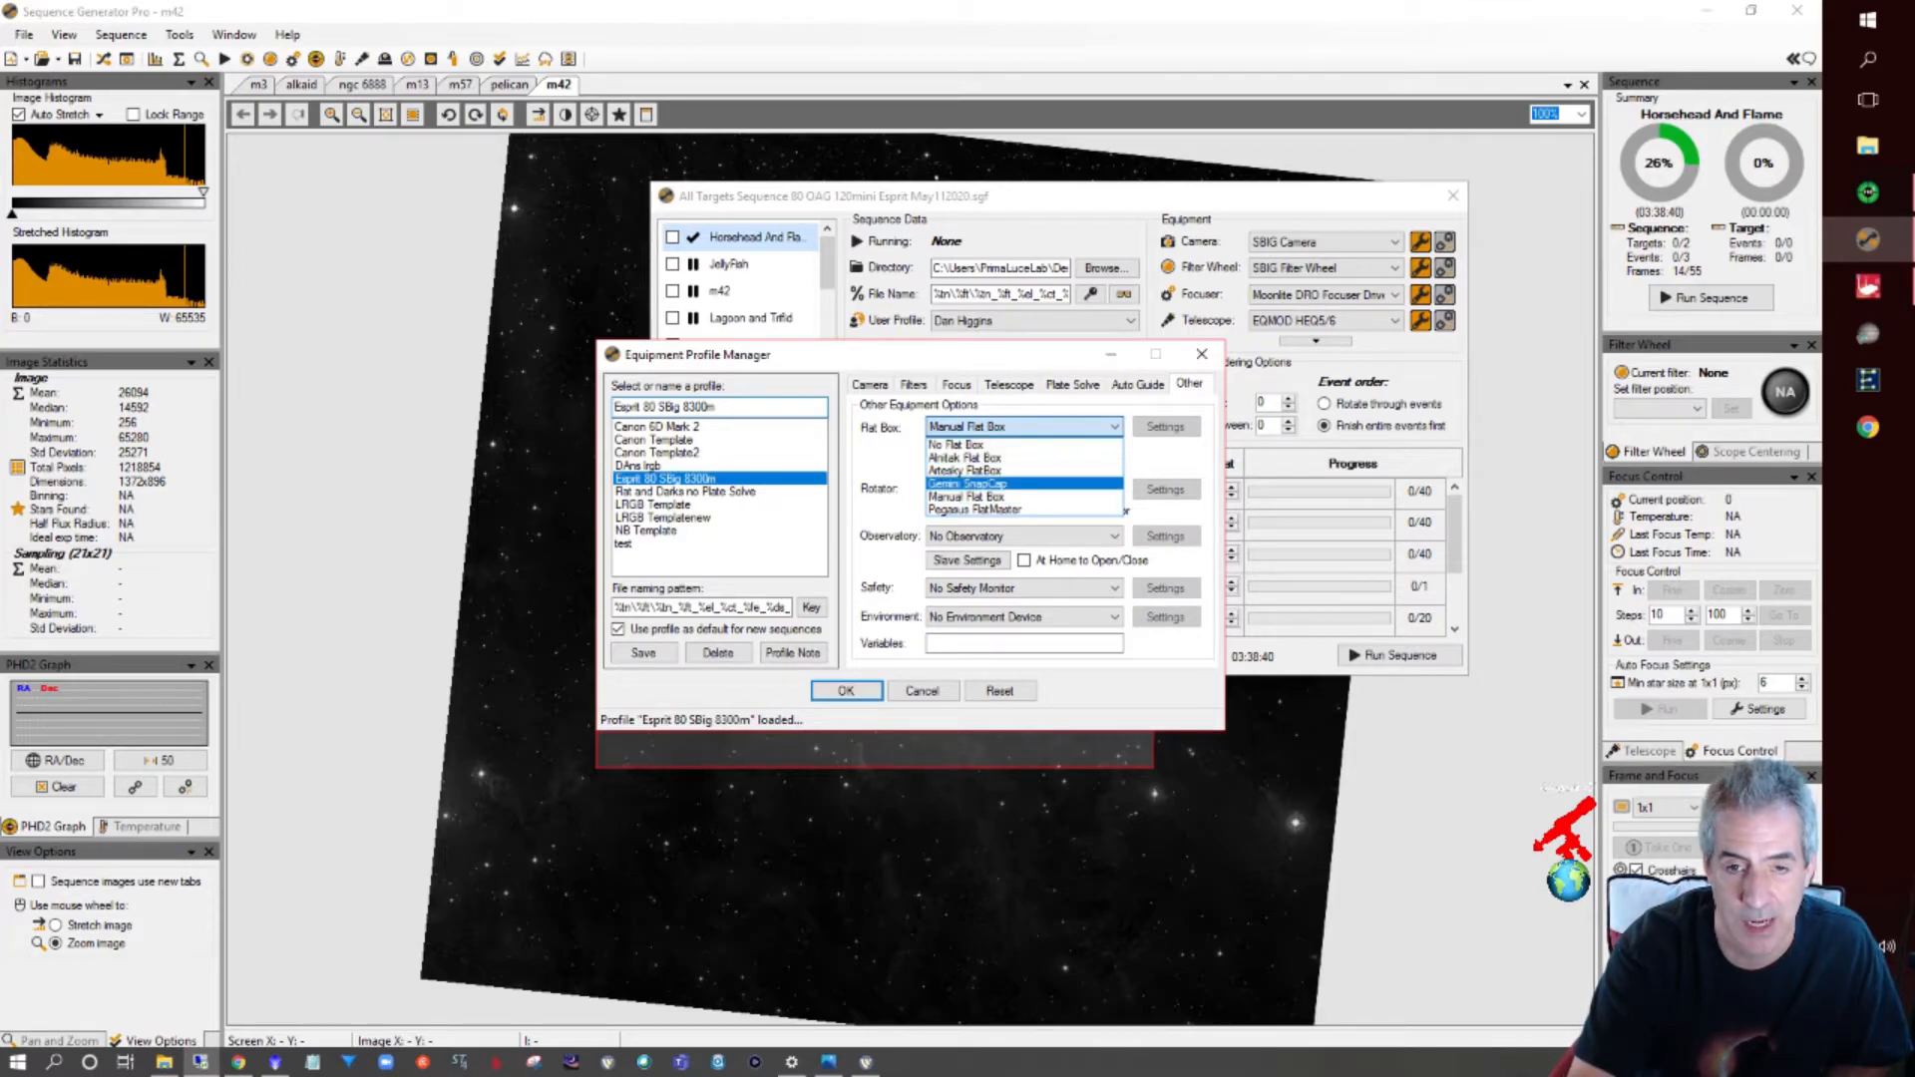
key("Up")
key("Down")
key("Down")
key("Down")
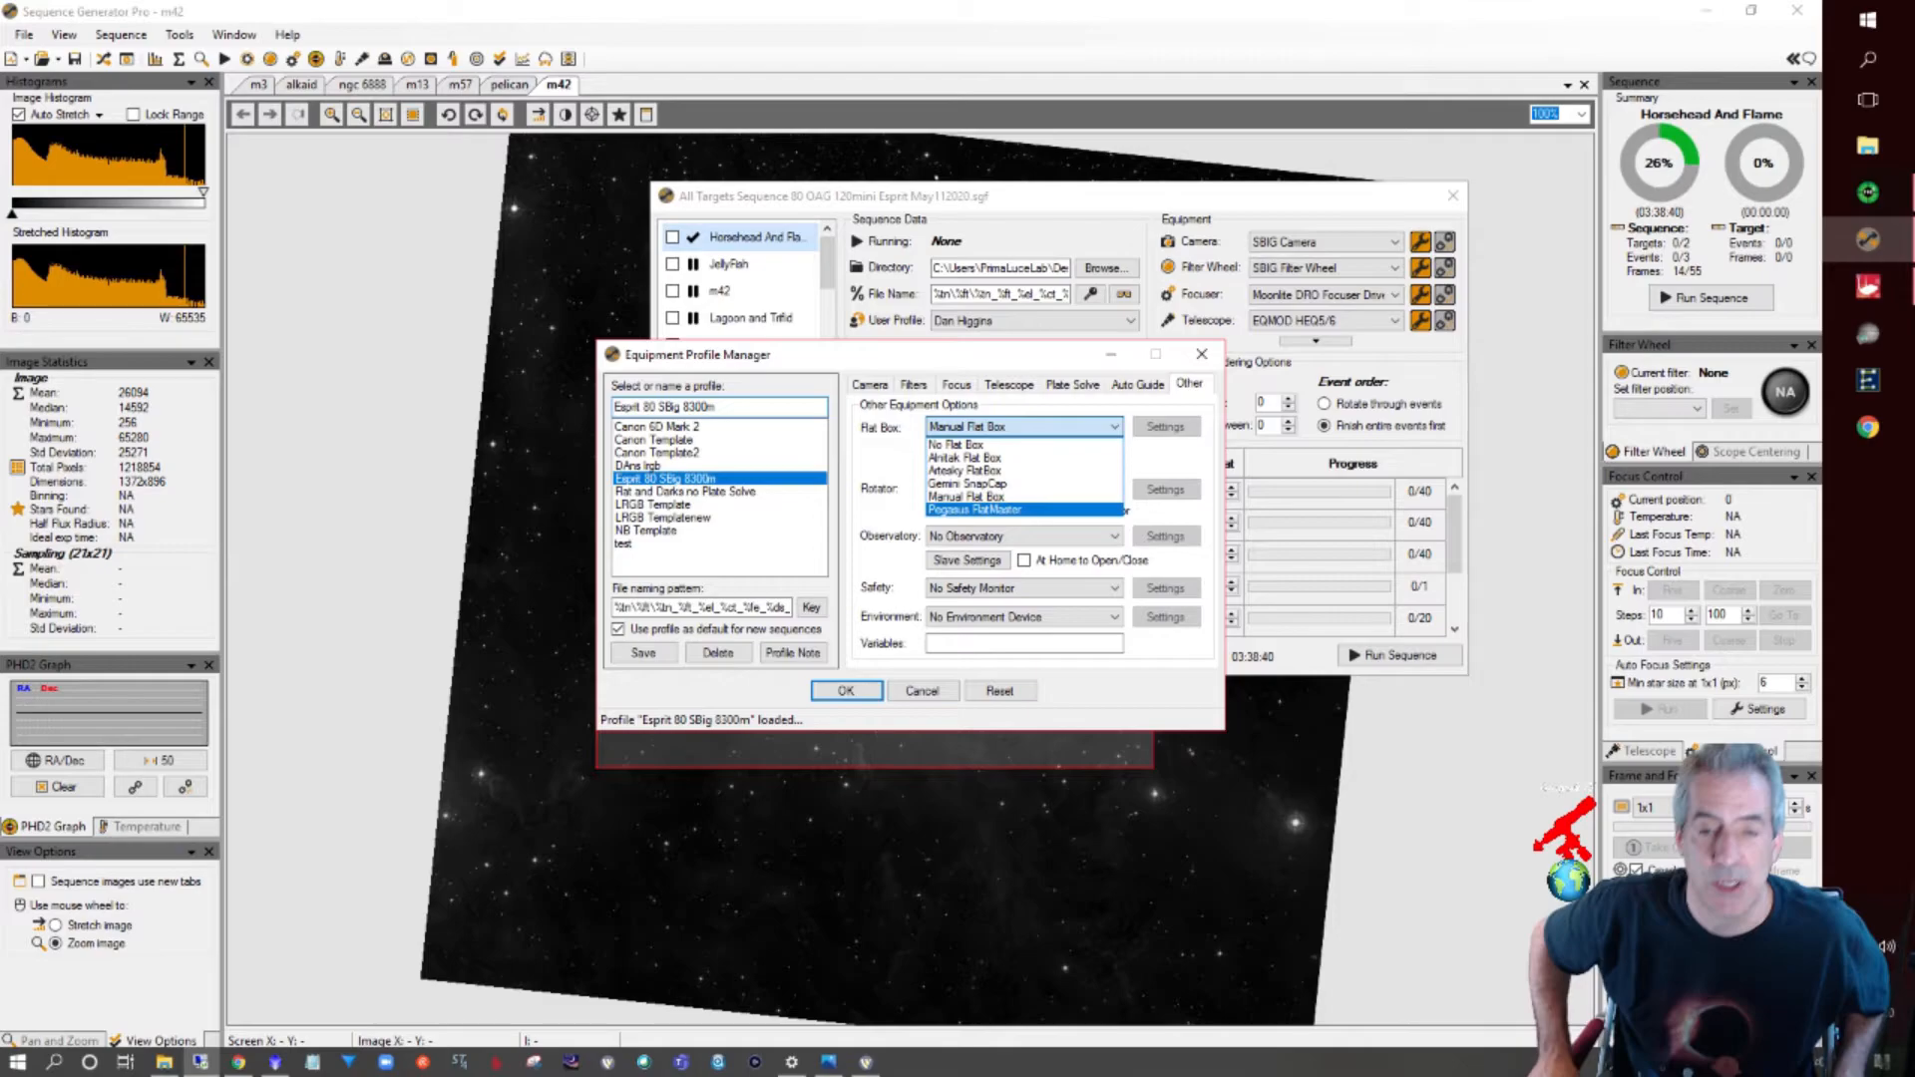
key("Up")
key("Up")
key("Up")
key("Up")
key("Down")
key("Down")
key("Down")
key("Down")
key("Up")
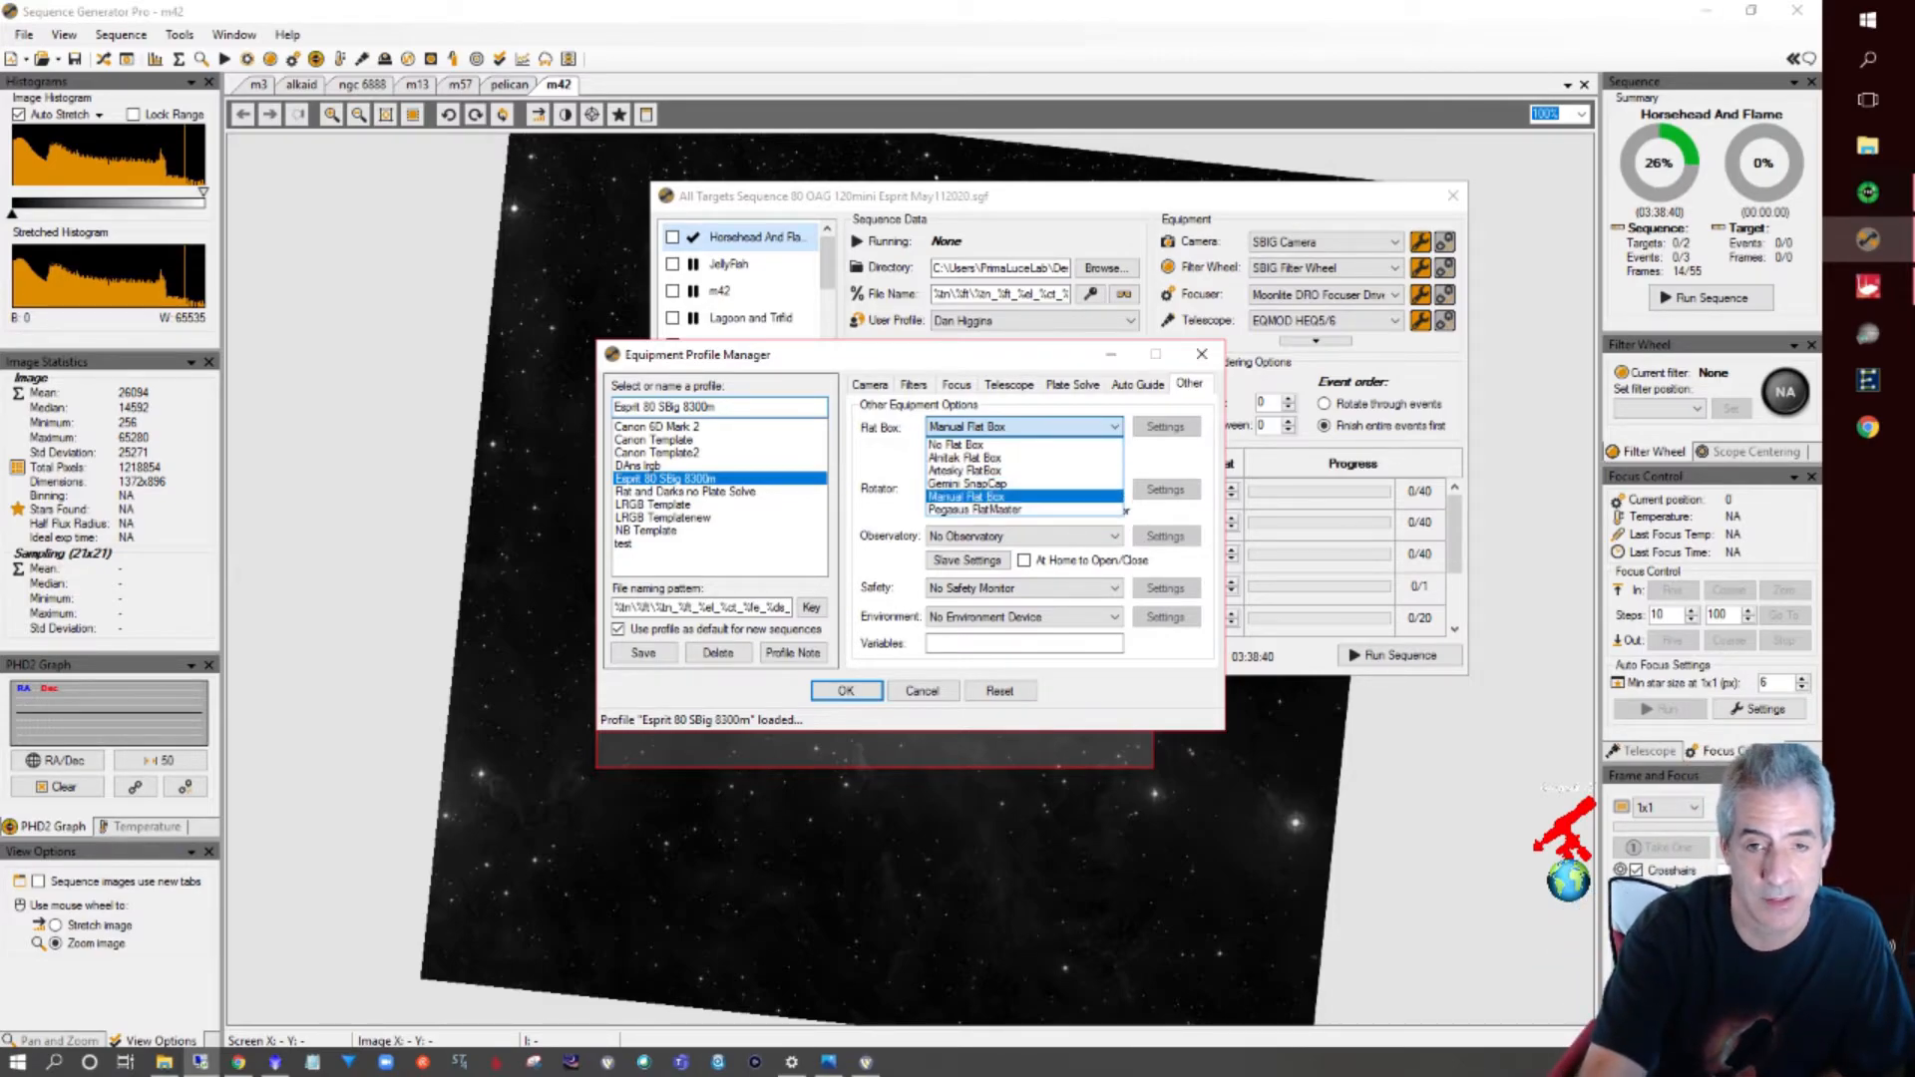
key("Return")
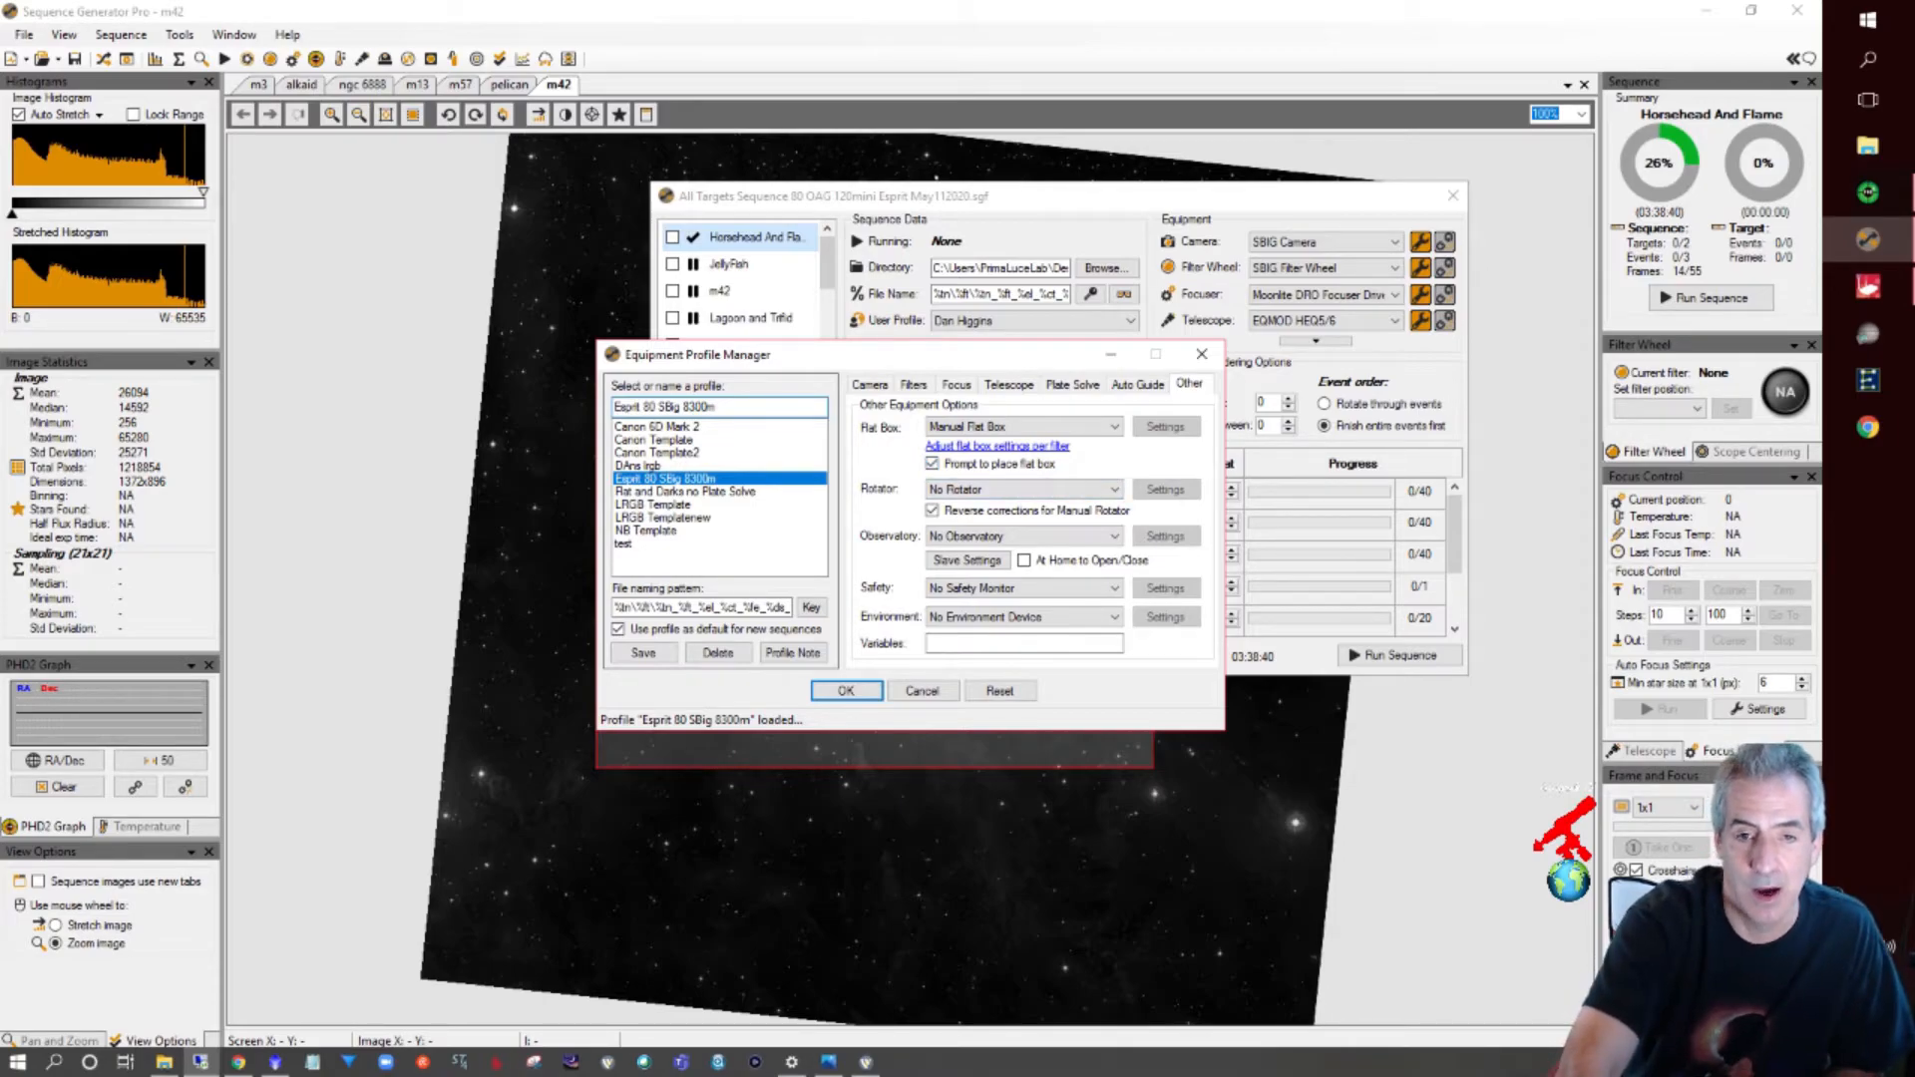
Review the available rotator and observatory drivers in the profile, keeping No Rotator and No Observatory
left_click(1023, 488)
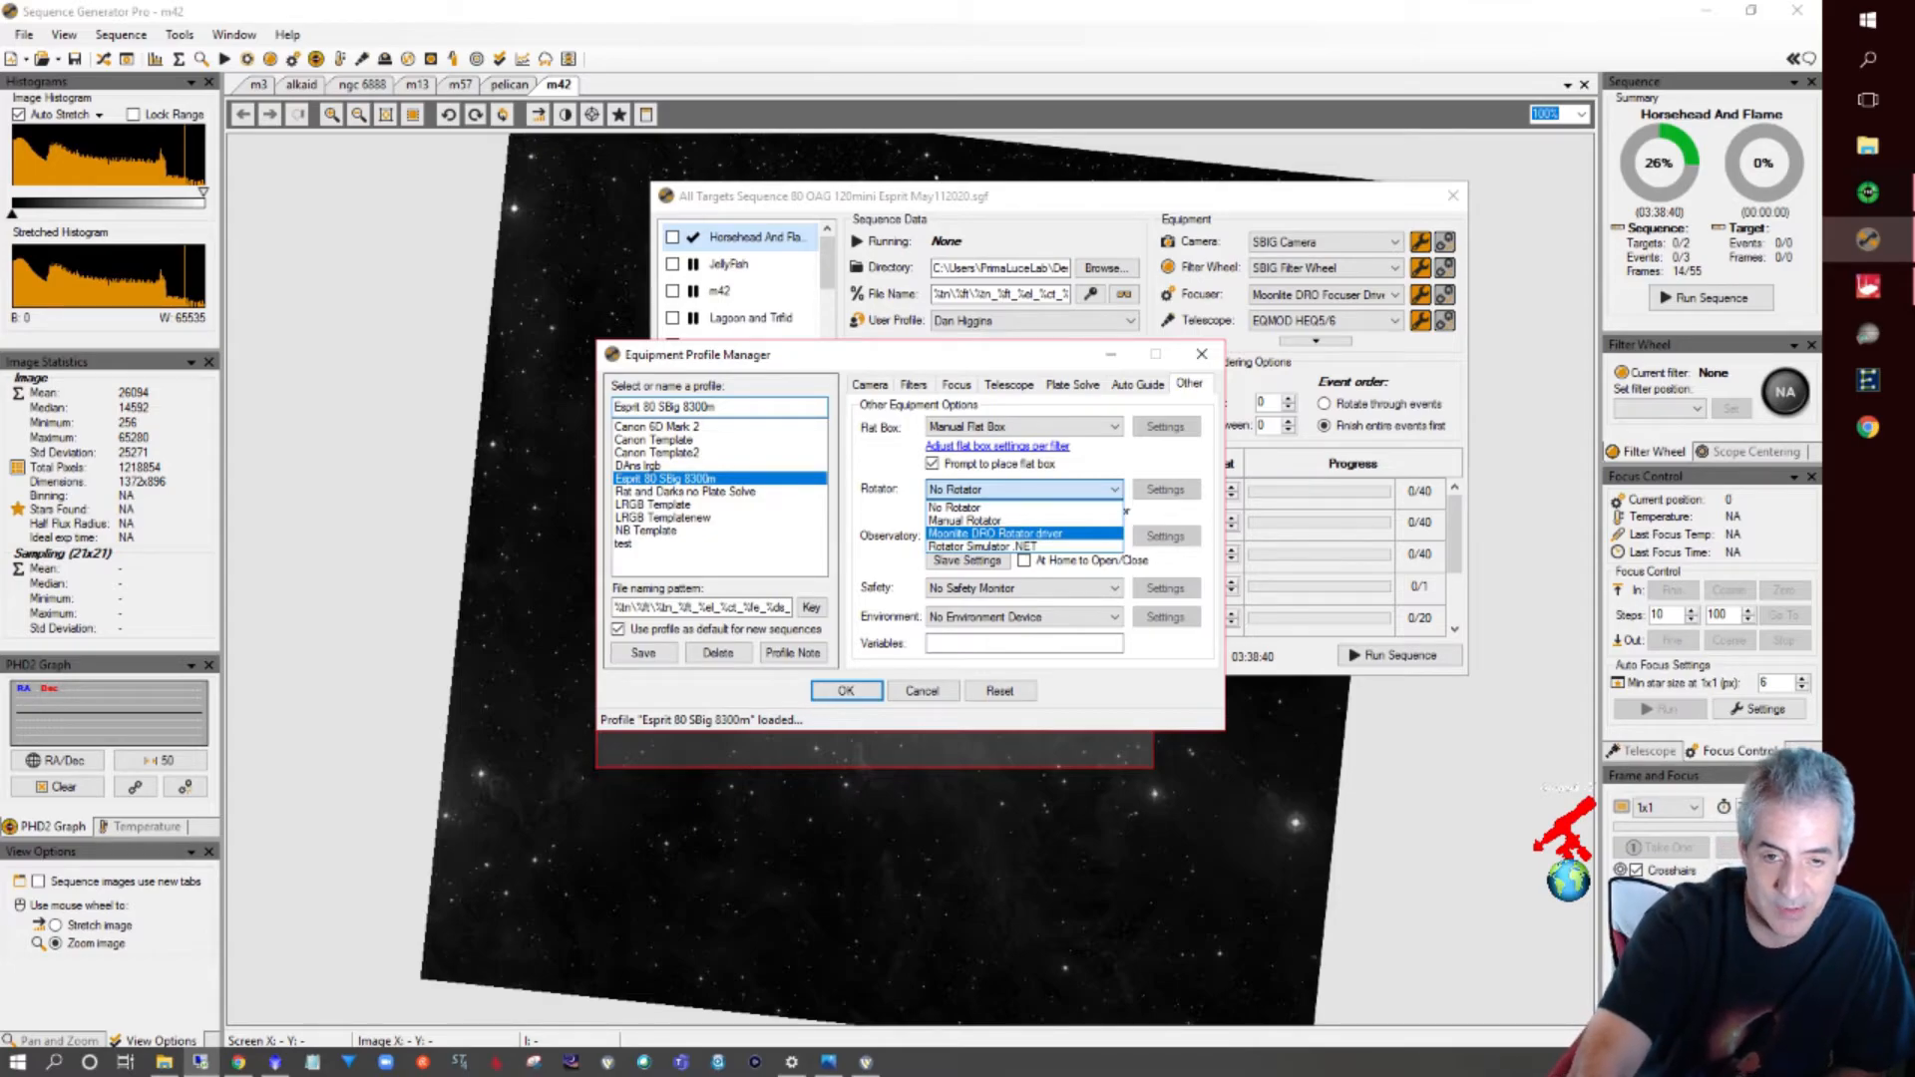
key("Escape")
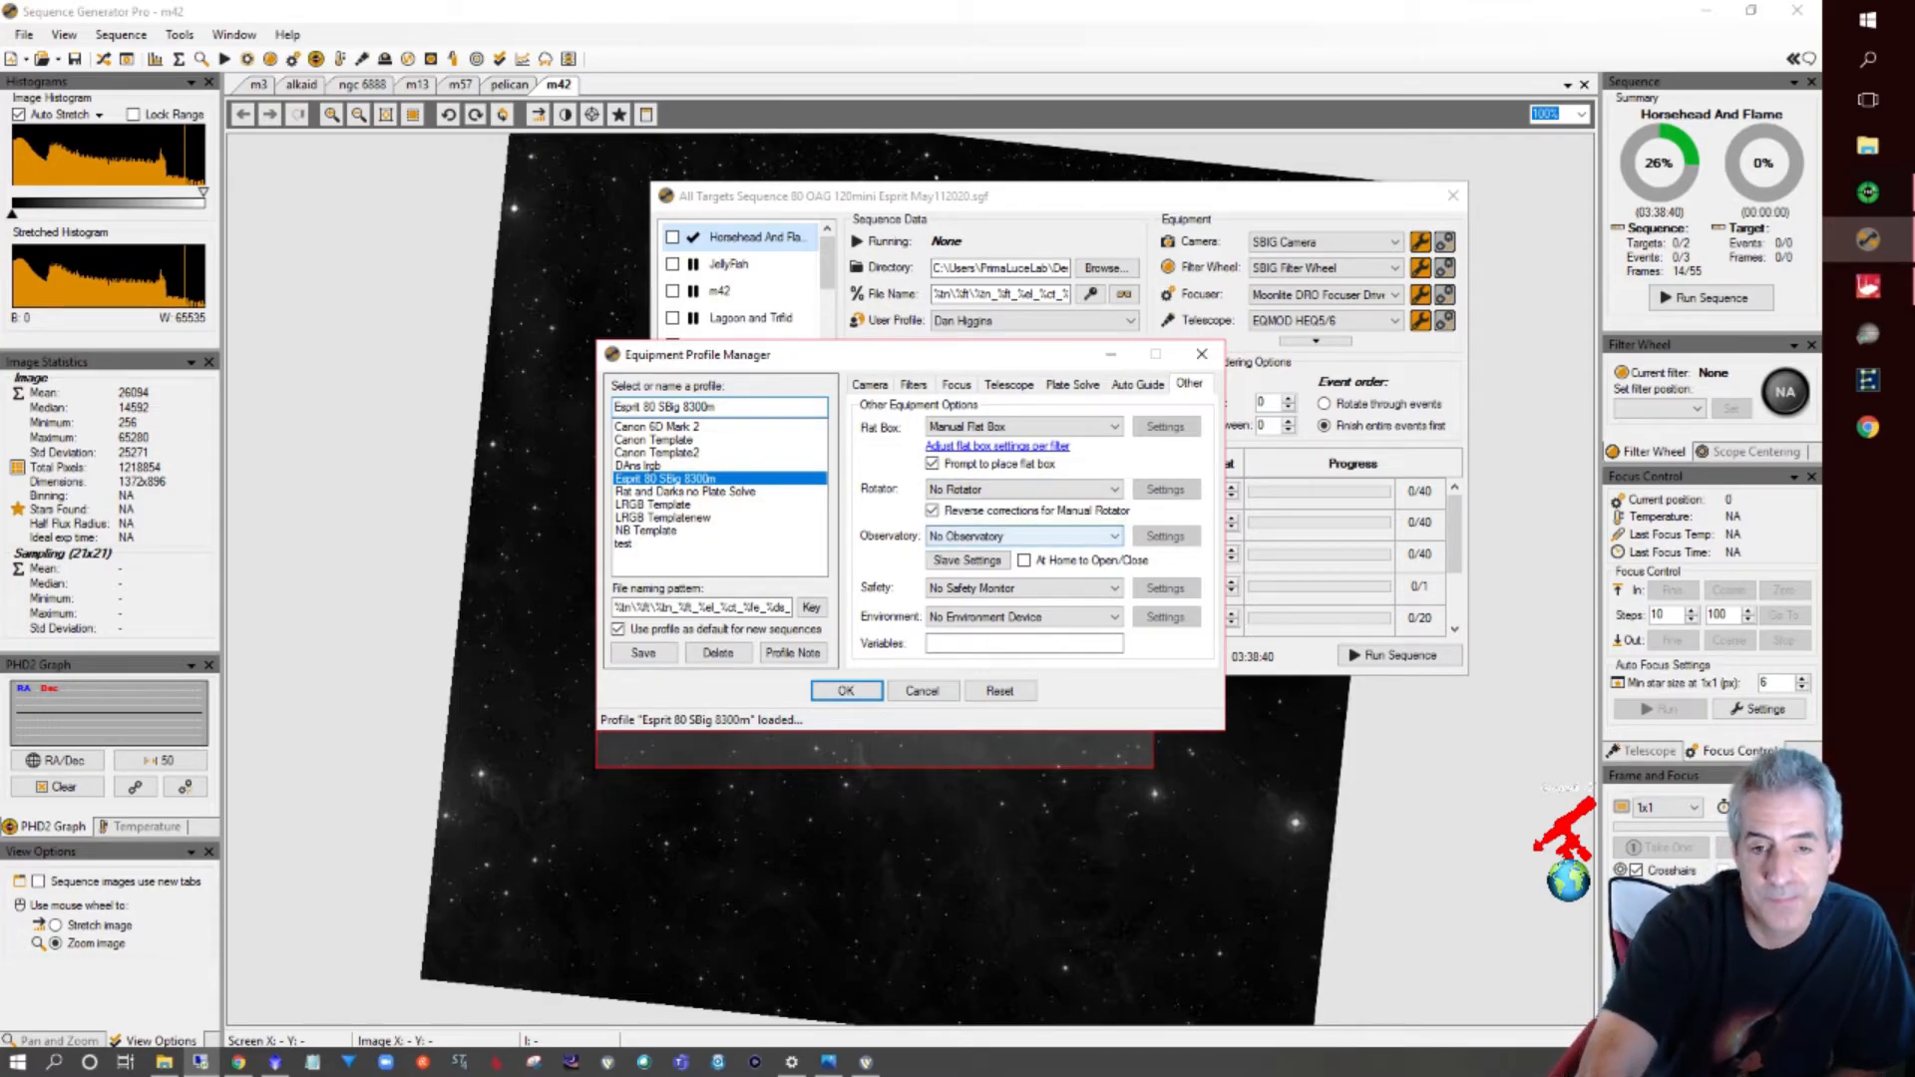
left_click(1022, 536)
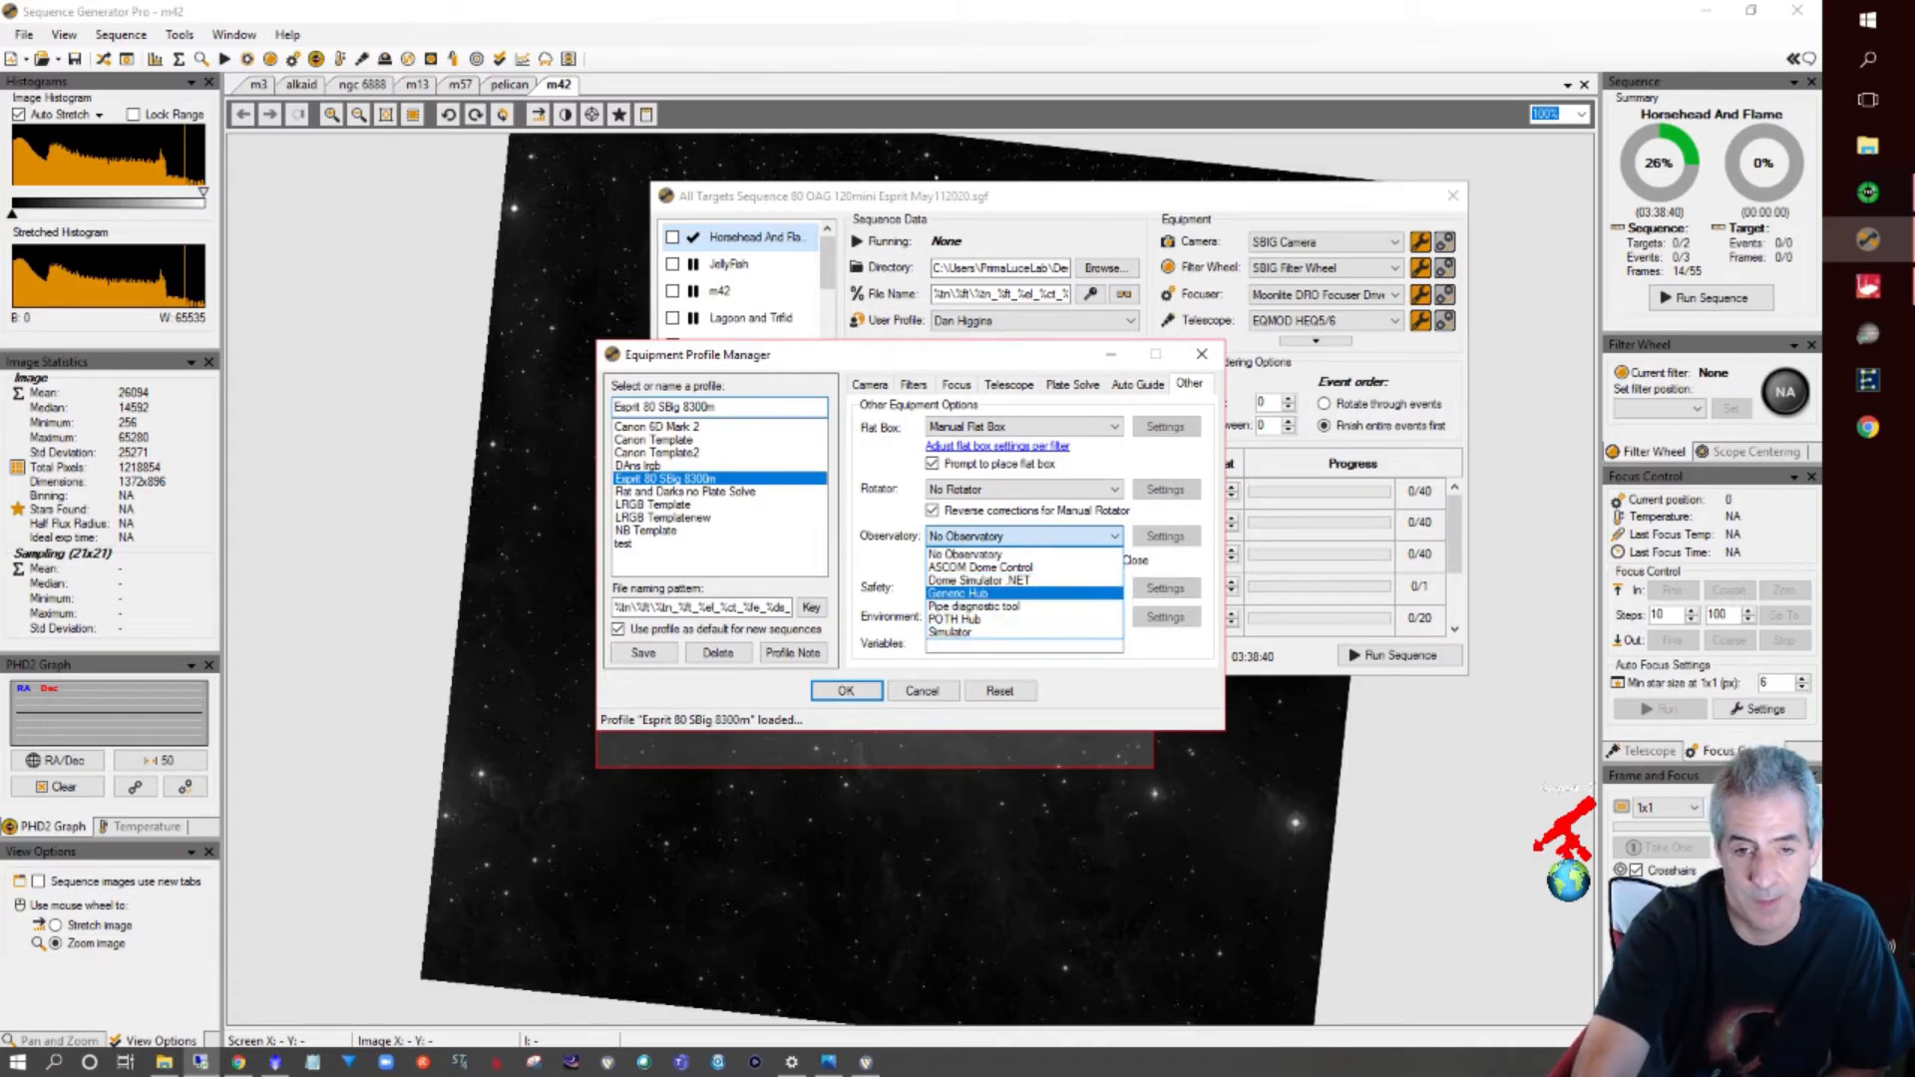
key("Escape")
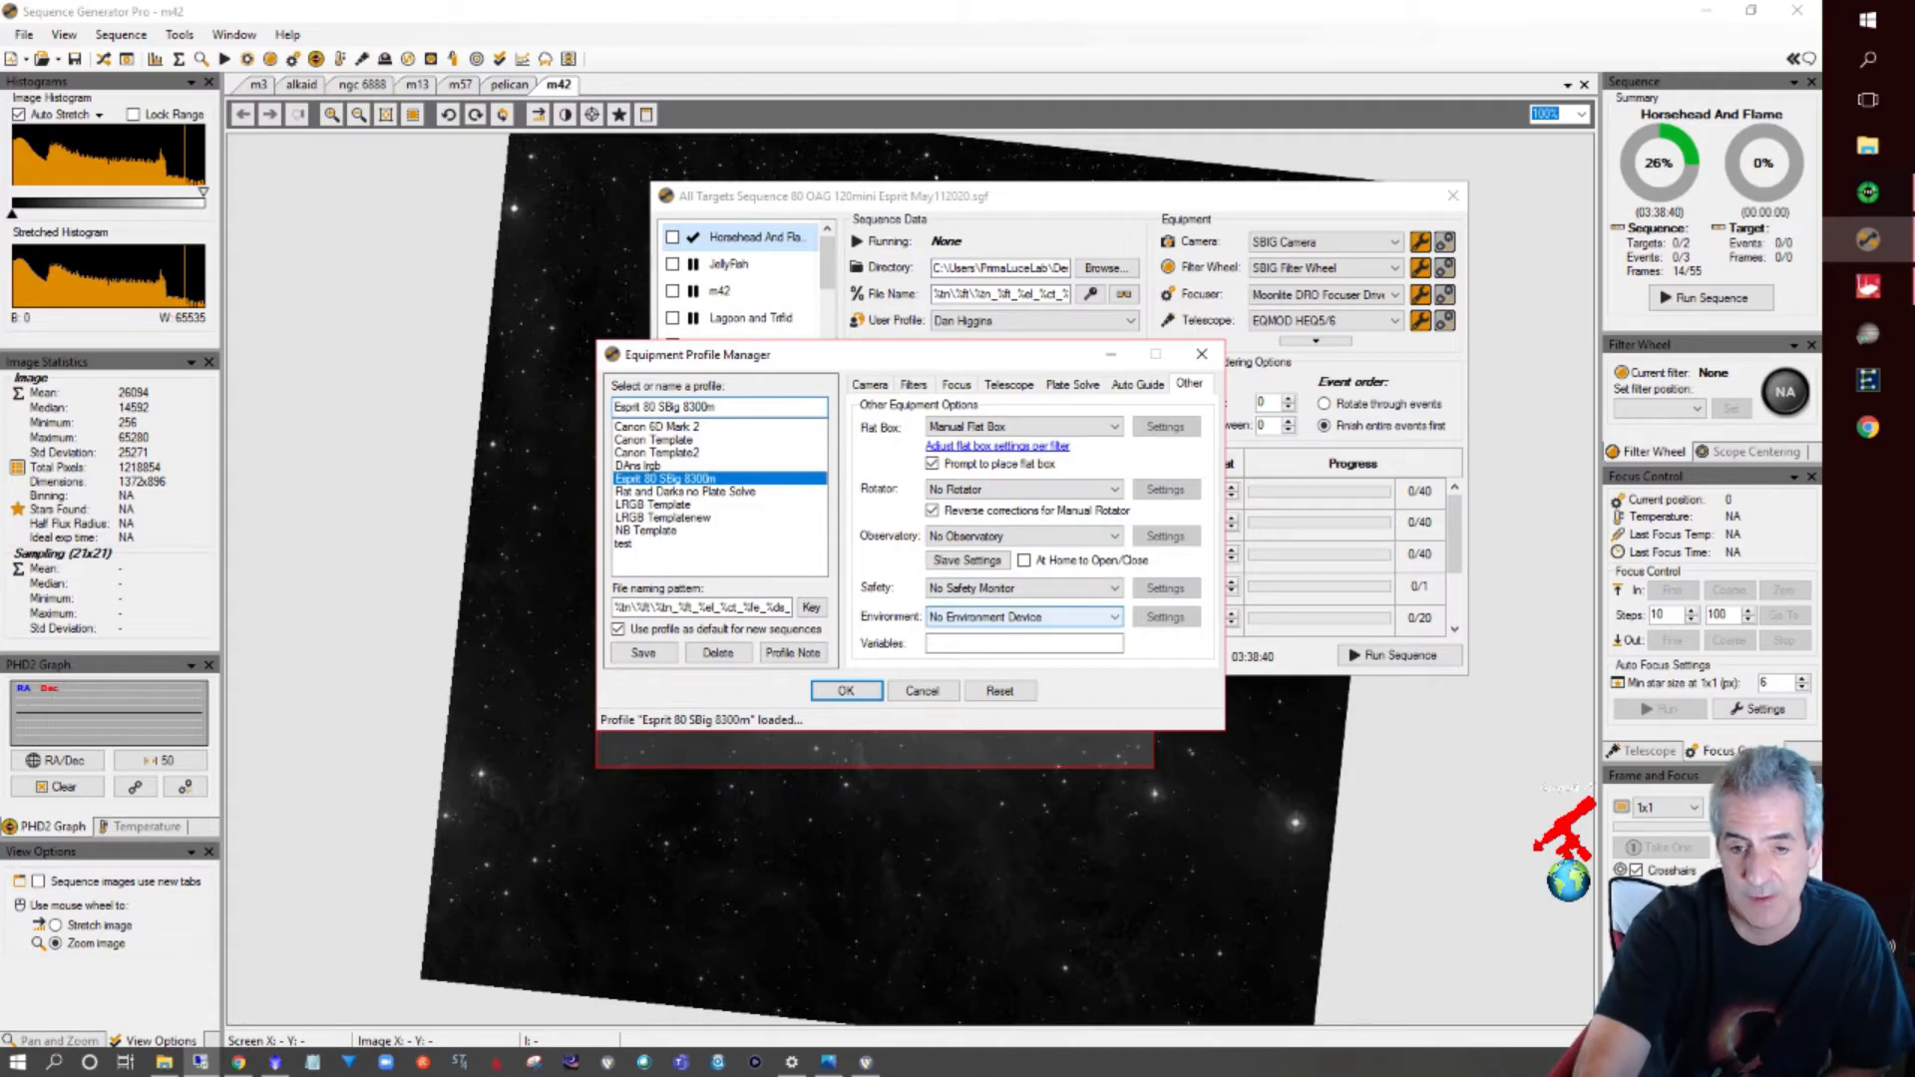
Review the available environment devices, keeping No Environment Device, and place the cursor in the empty variables field
key("alt+Down")
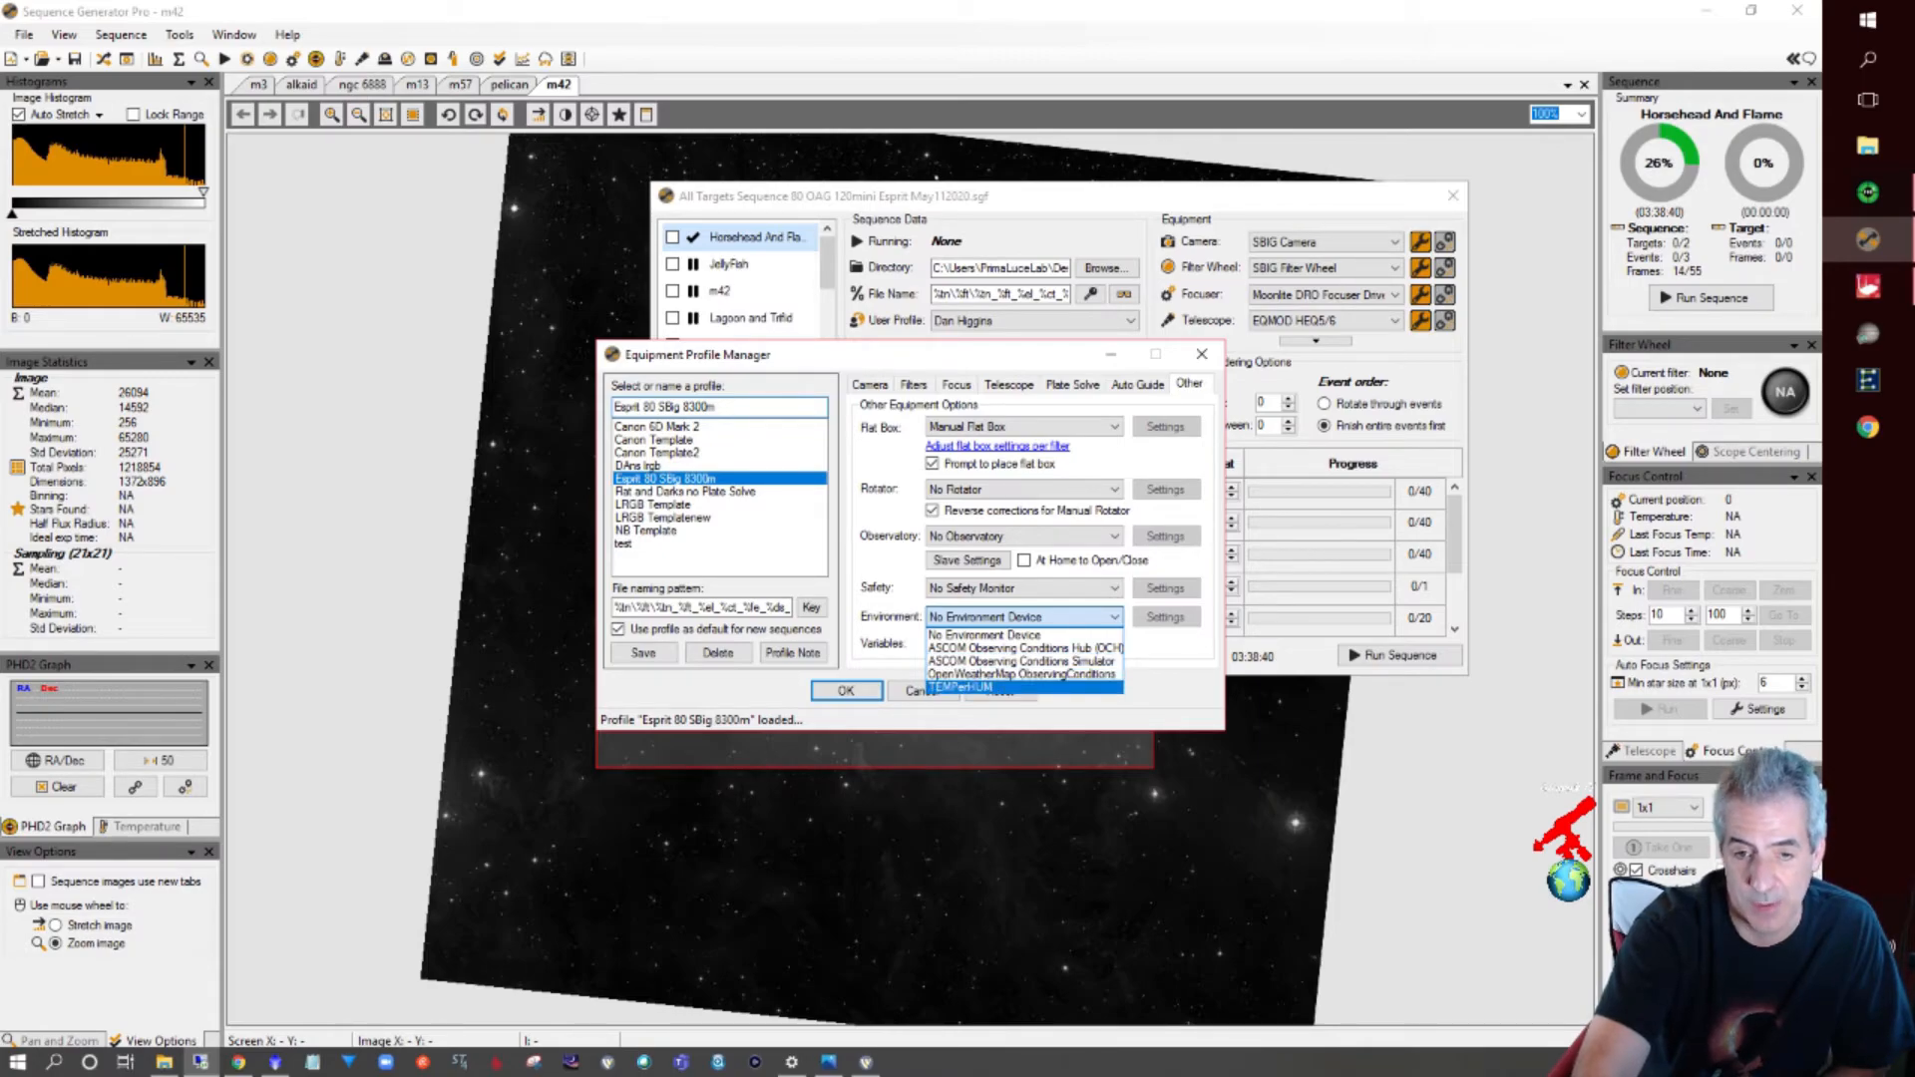
left_click(1024, 643)
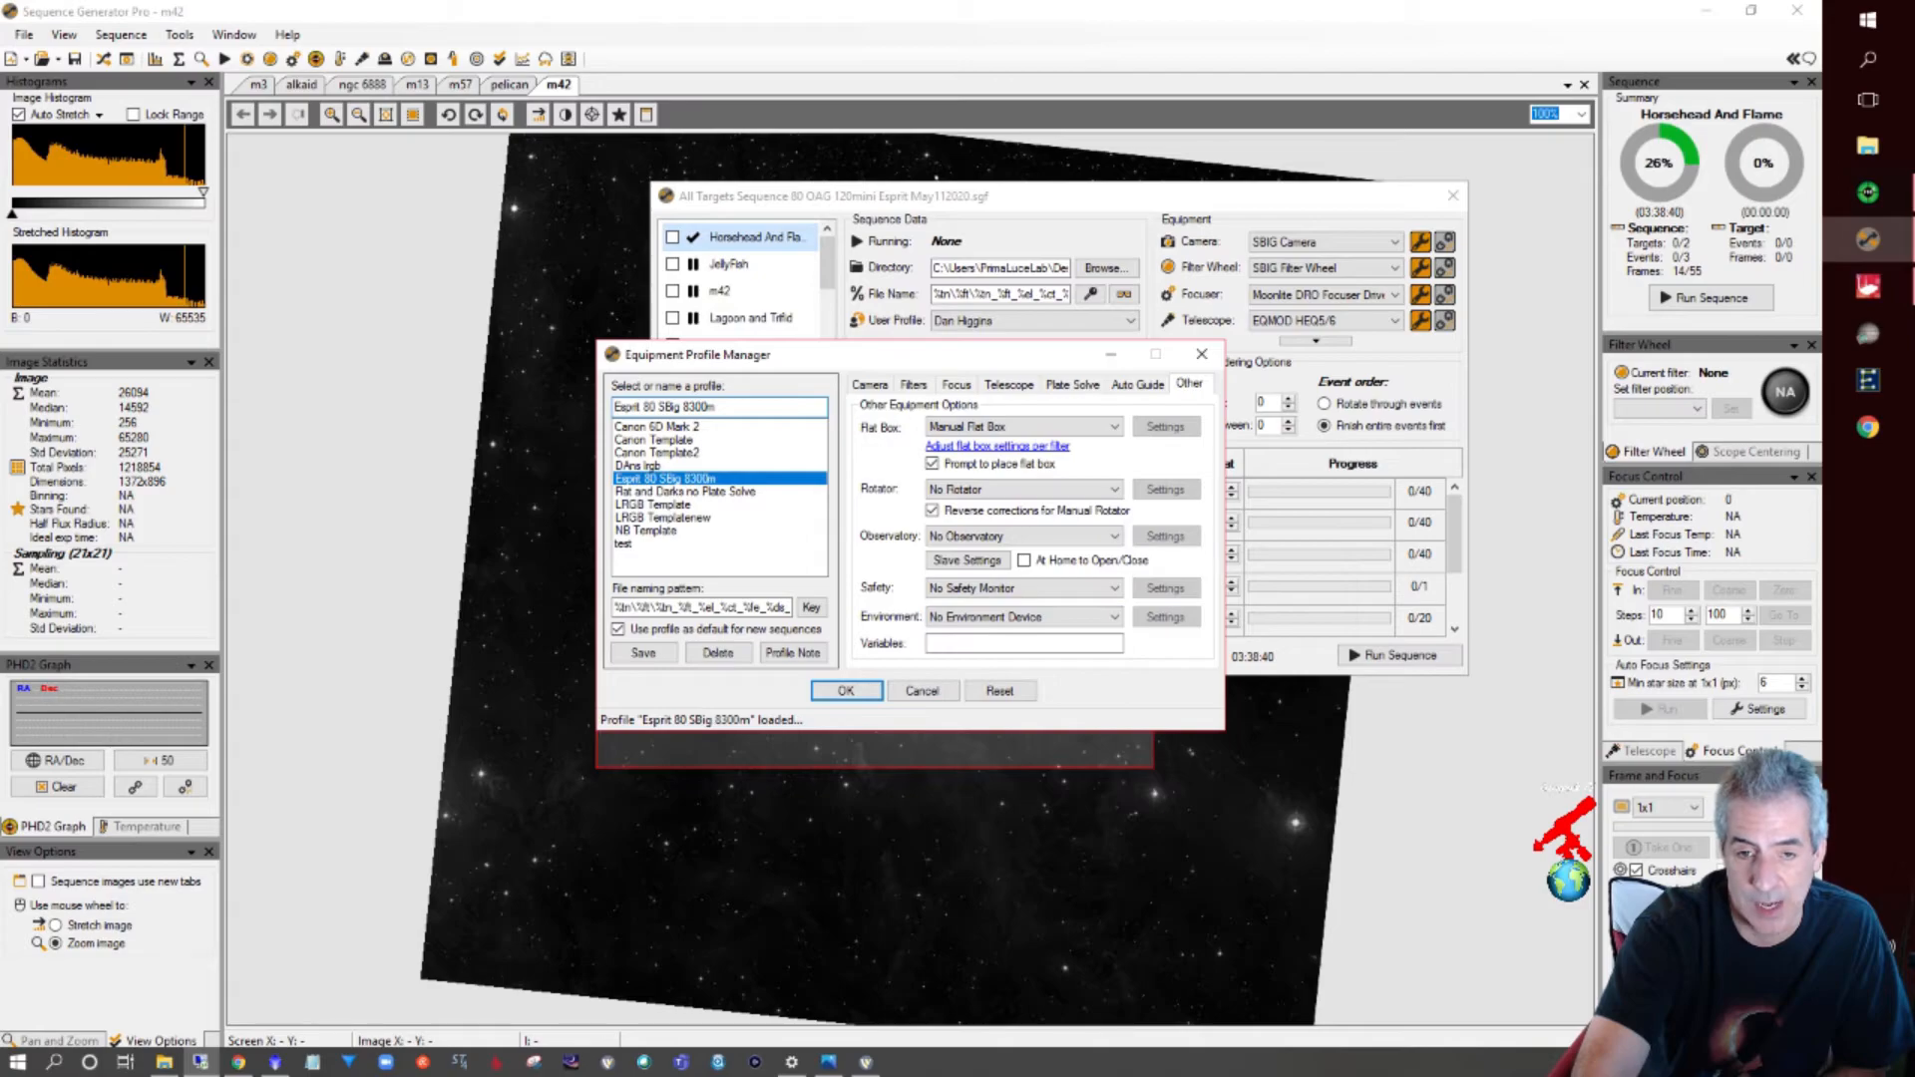
left_click(1024, 643)
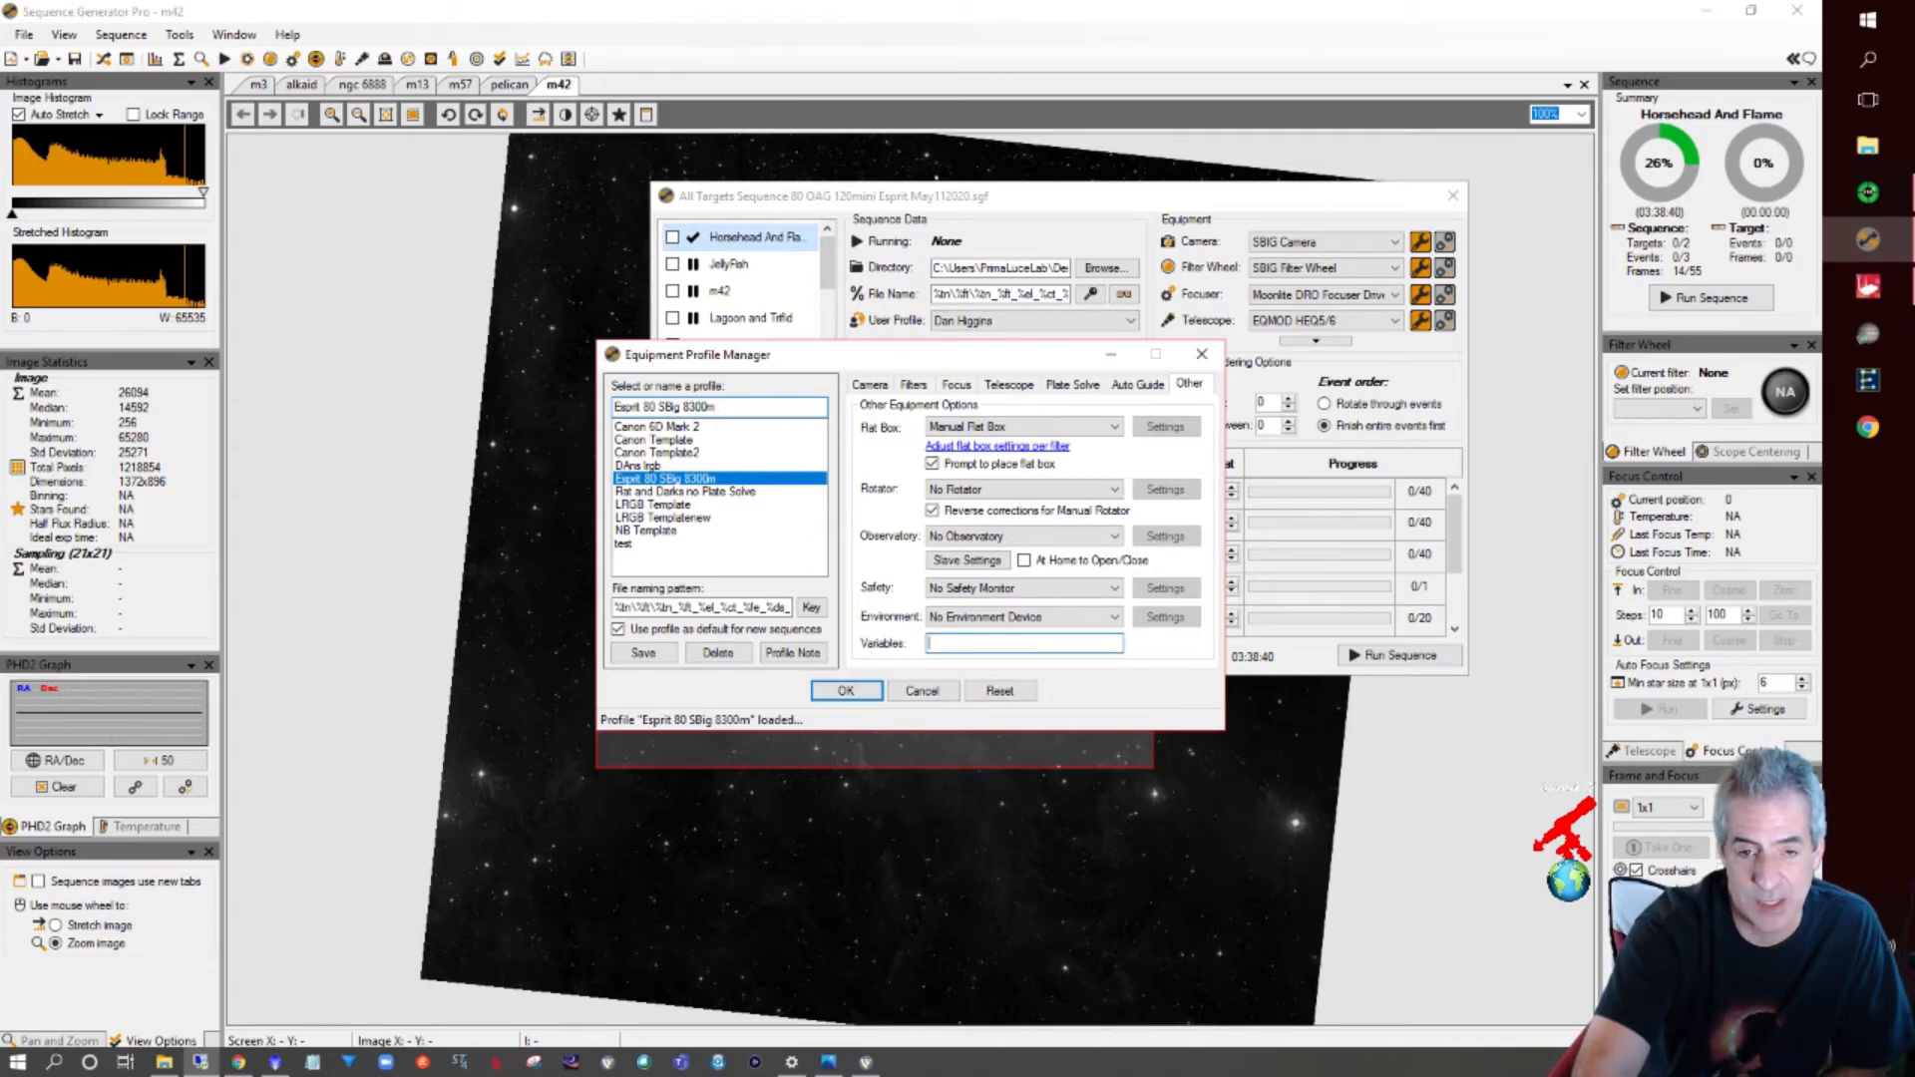